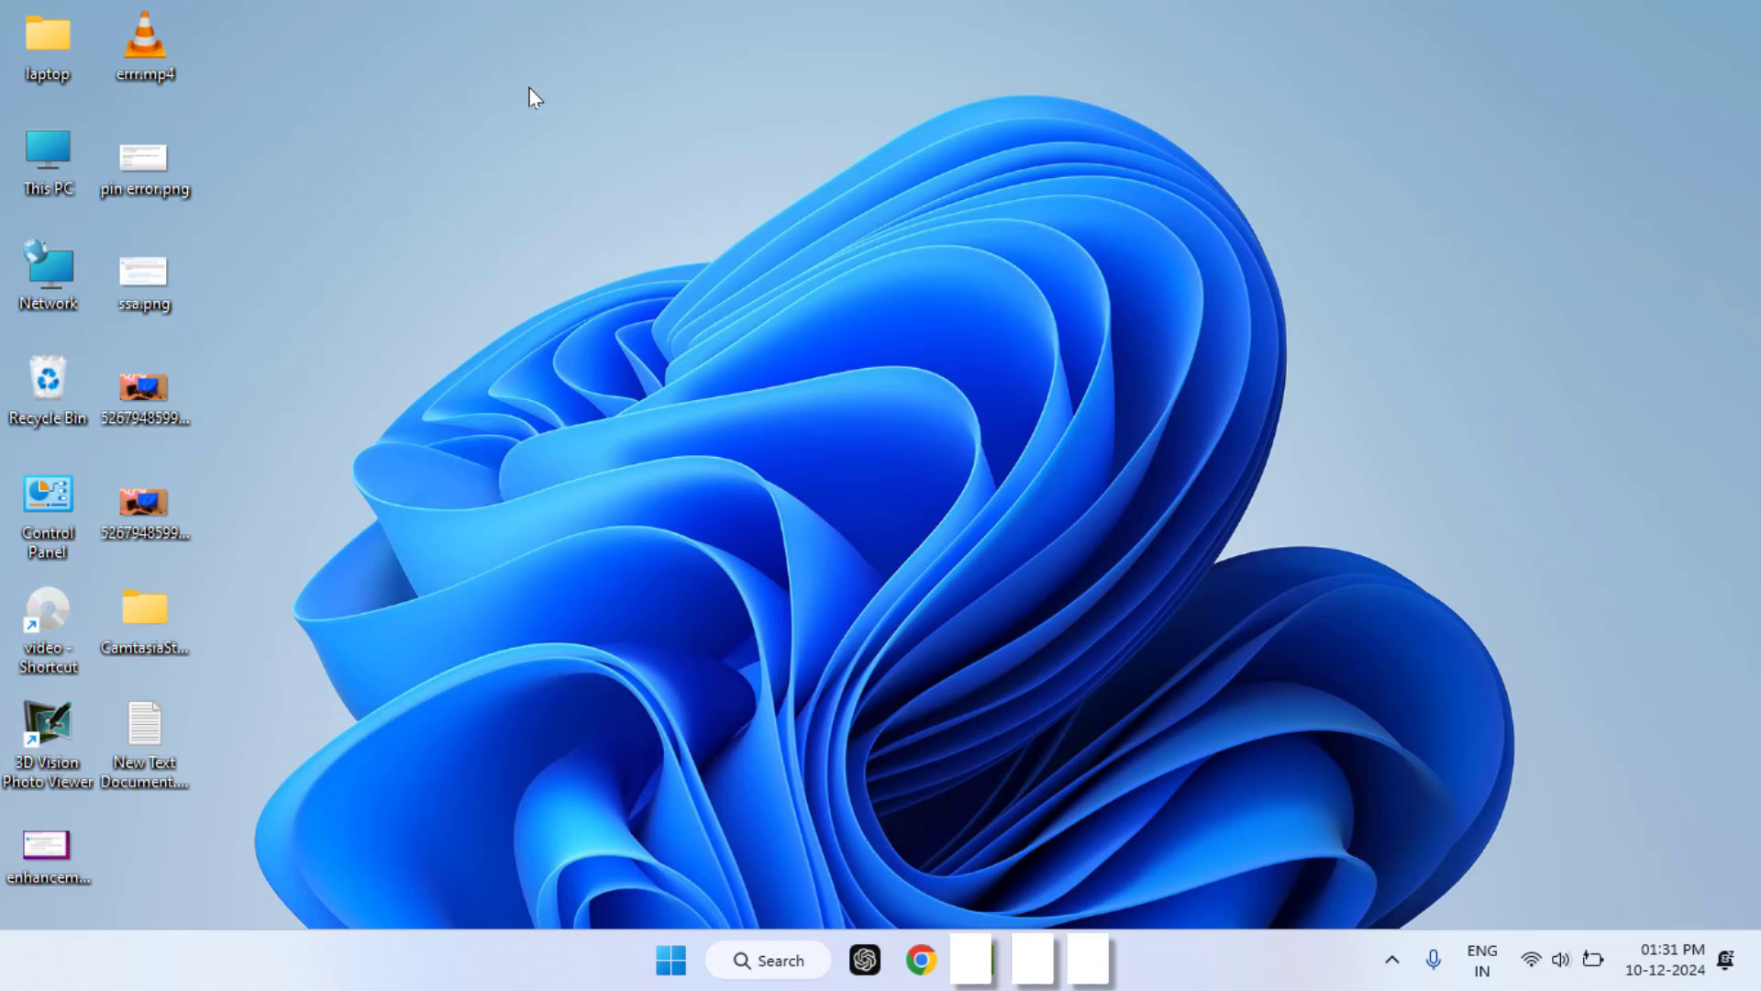
Restart Windows Explorer from a maximized Task Manager so the taskbar icons reload.
key(ctrl+shift+Escape)
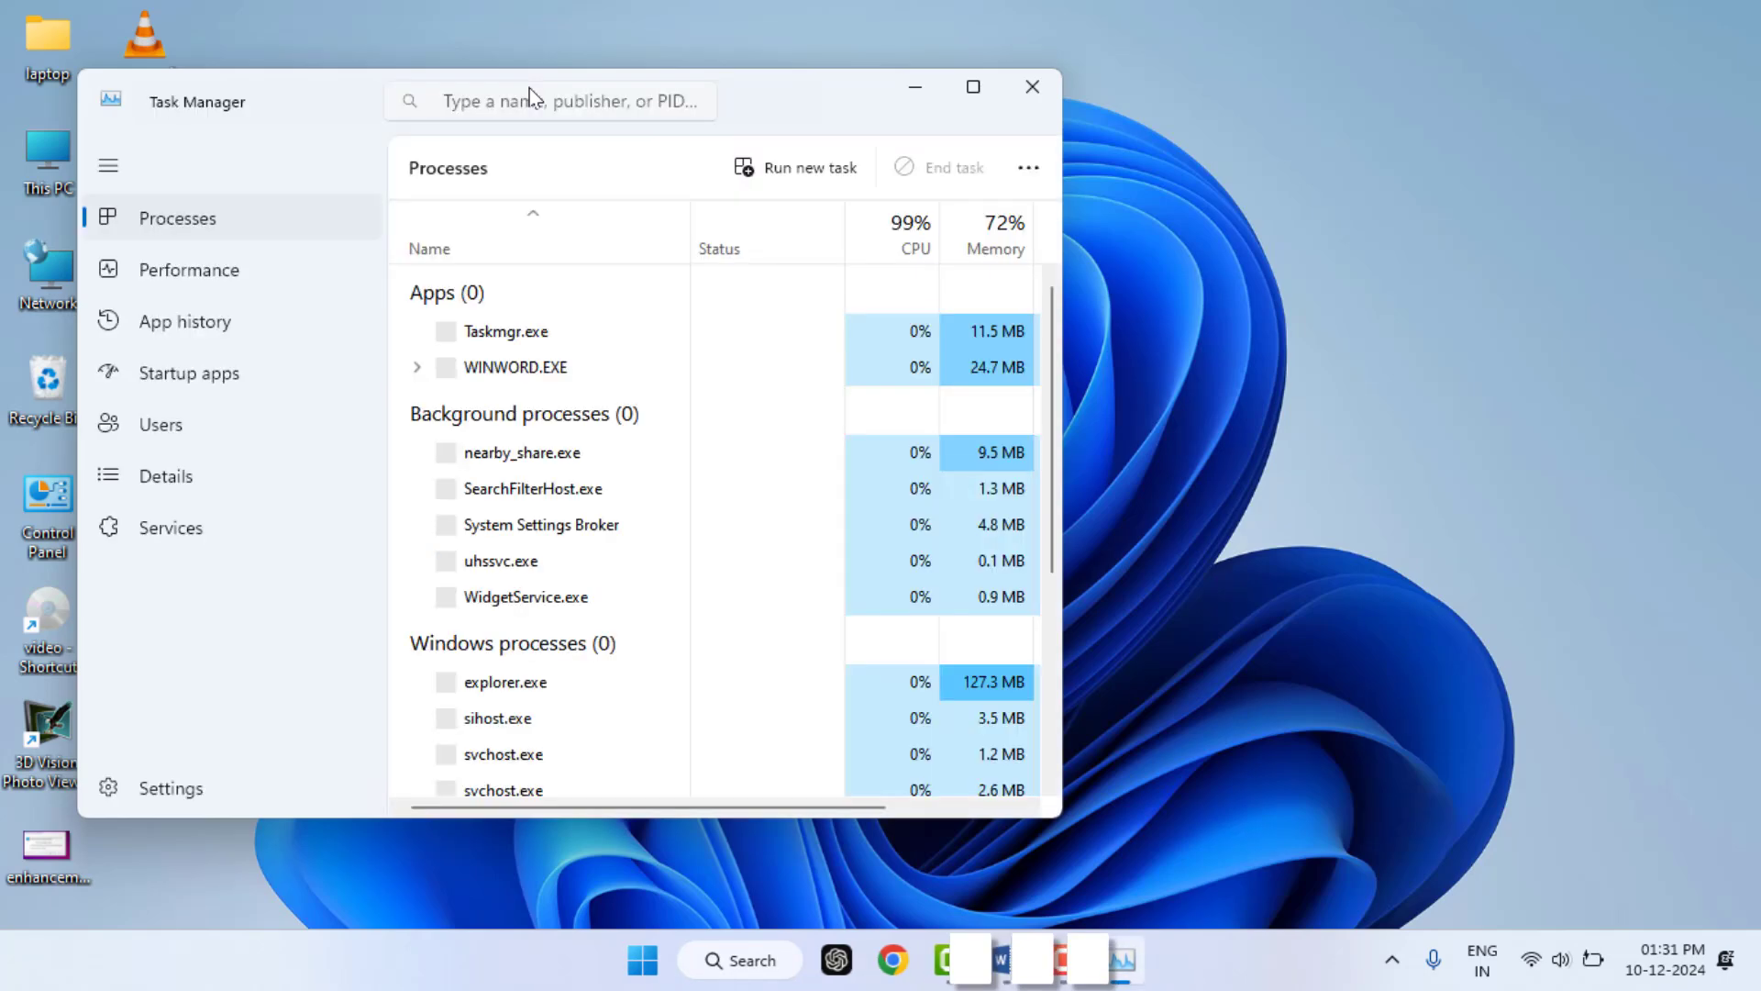
double_click(778, 93)
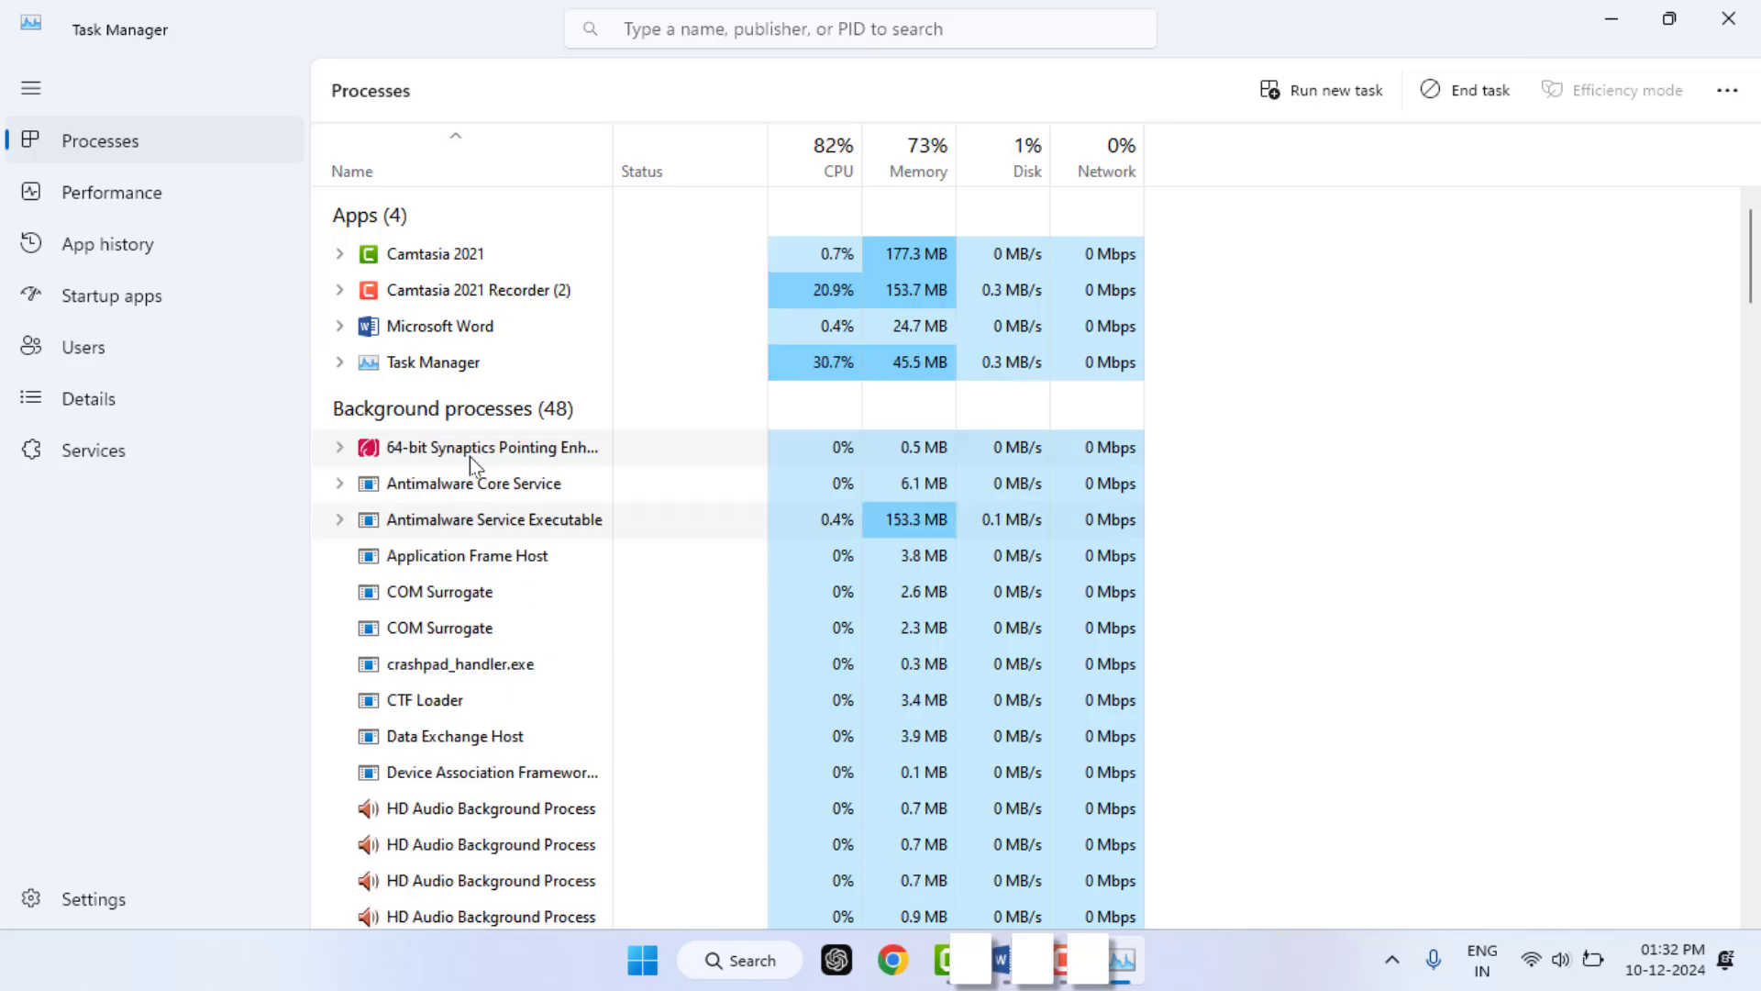
scroll(470, 455, down, 5)
scroll(469, 455, down, 2)
scroll(468, 456, down, 3)
scroll(469, 456, down, 10)
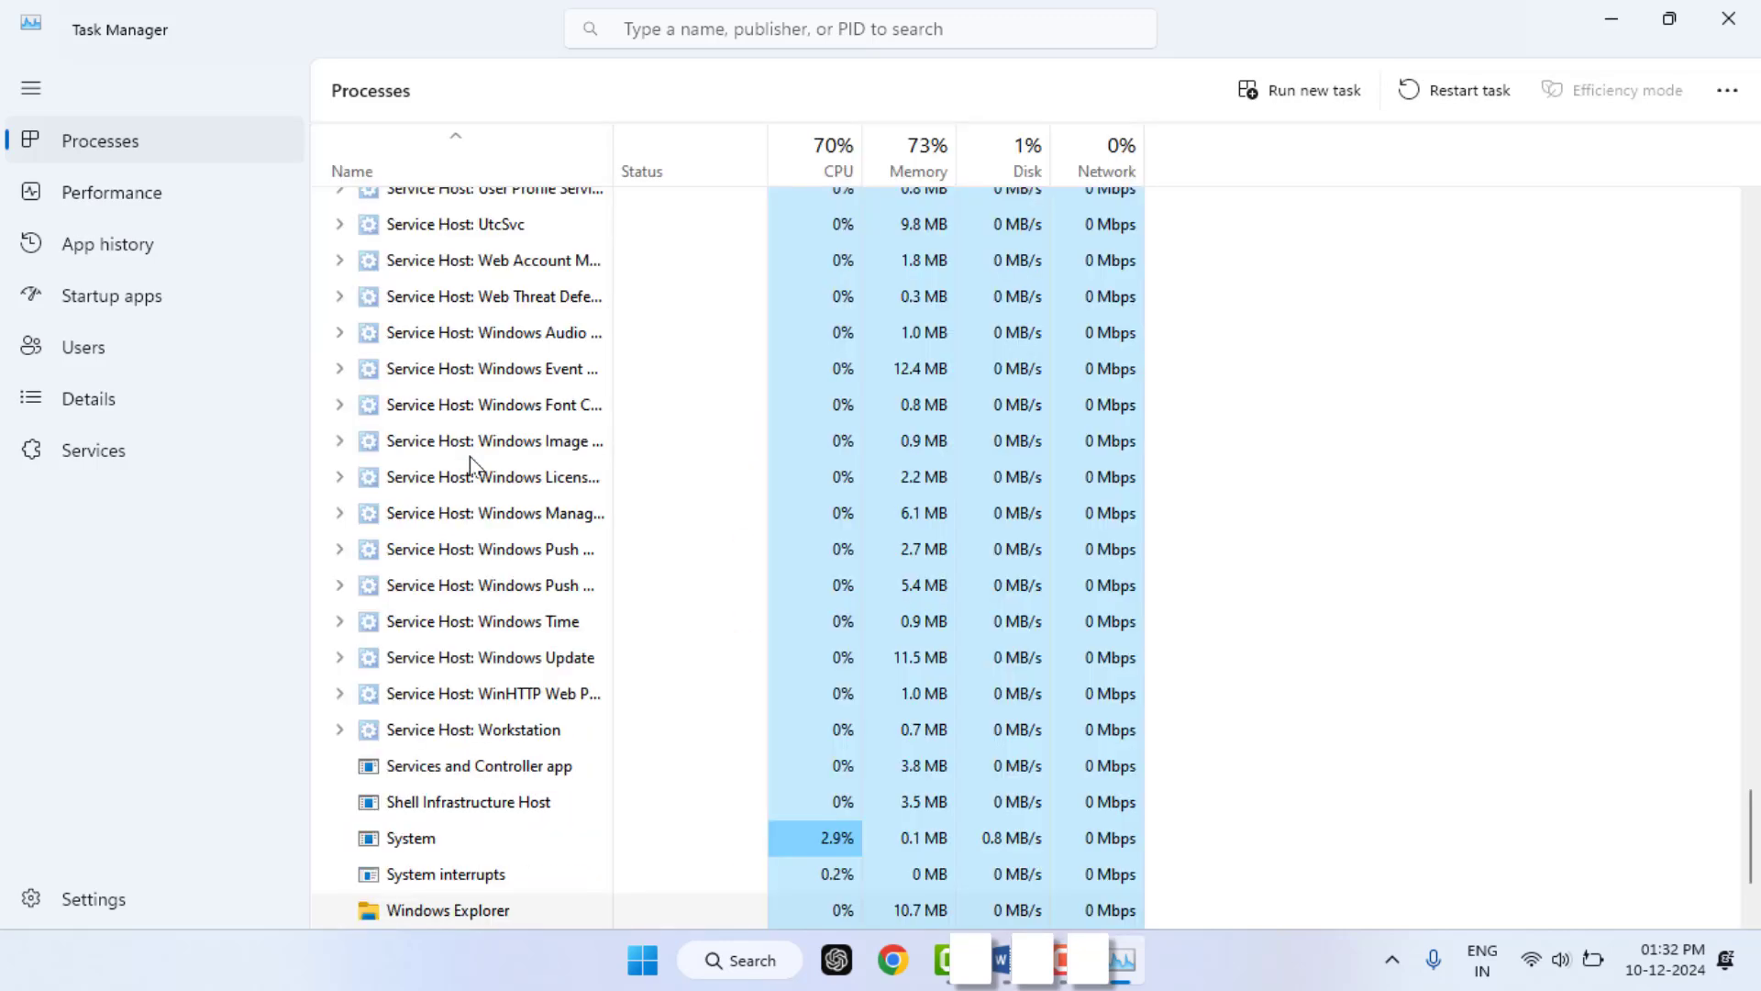
right_click(422, 918)
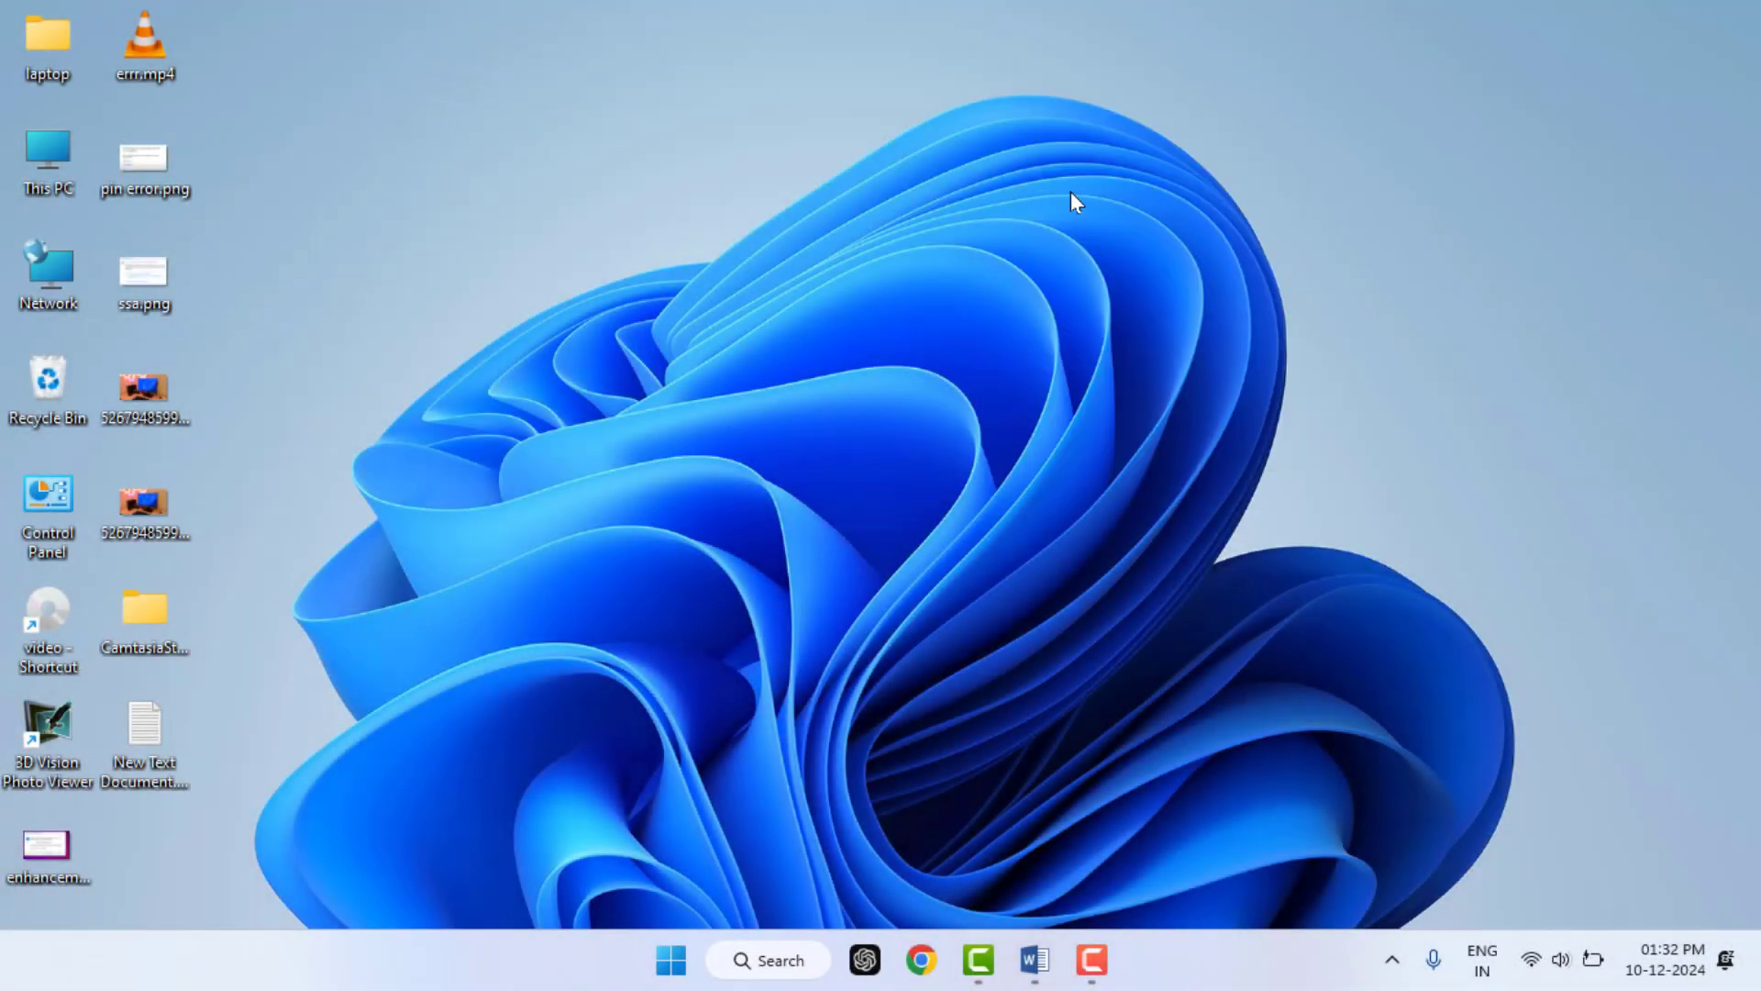
Refresh the desktop, then open the AppData folder from the Run dialog.
right_click(721, 263)
click(747, 295)
key(super+r)
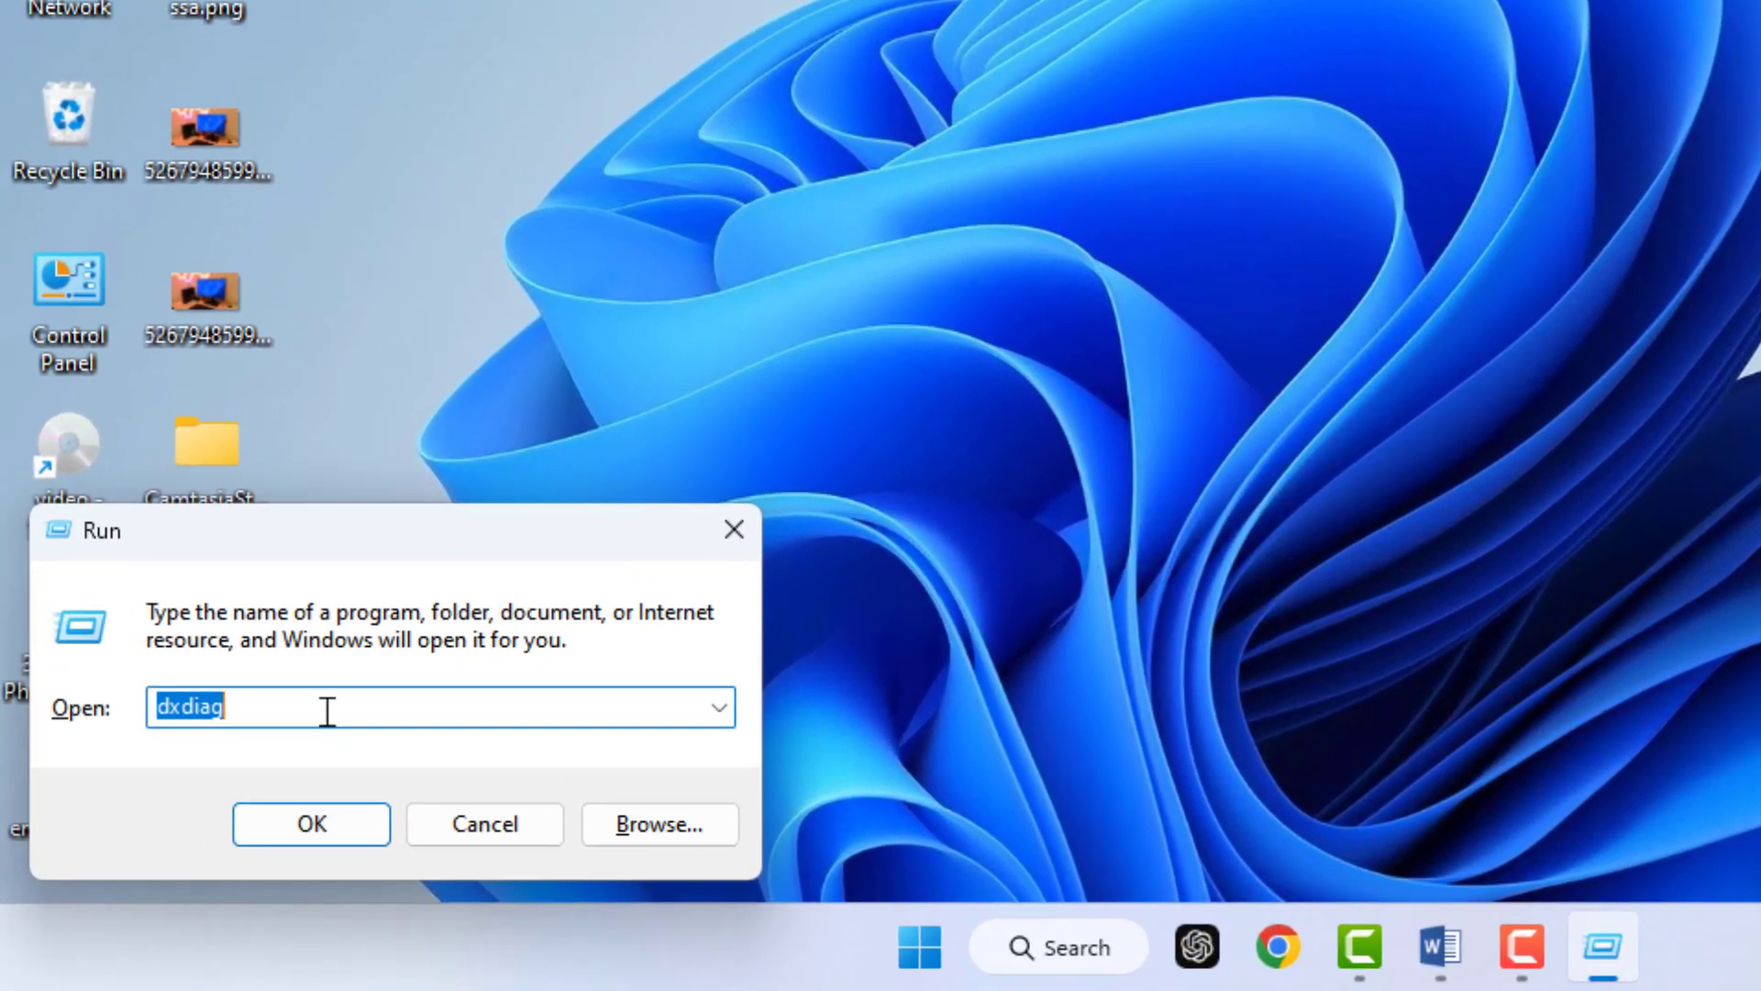
text(a)
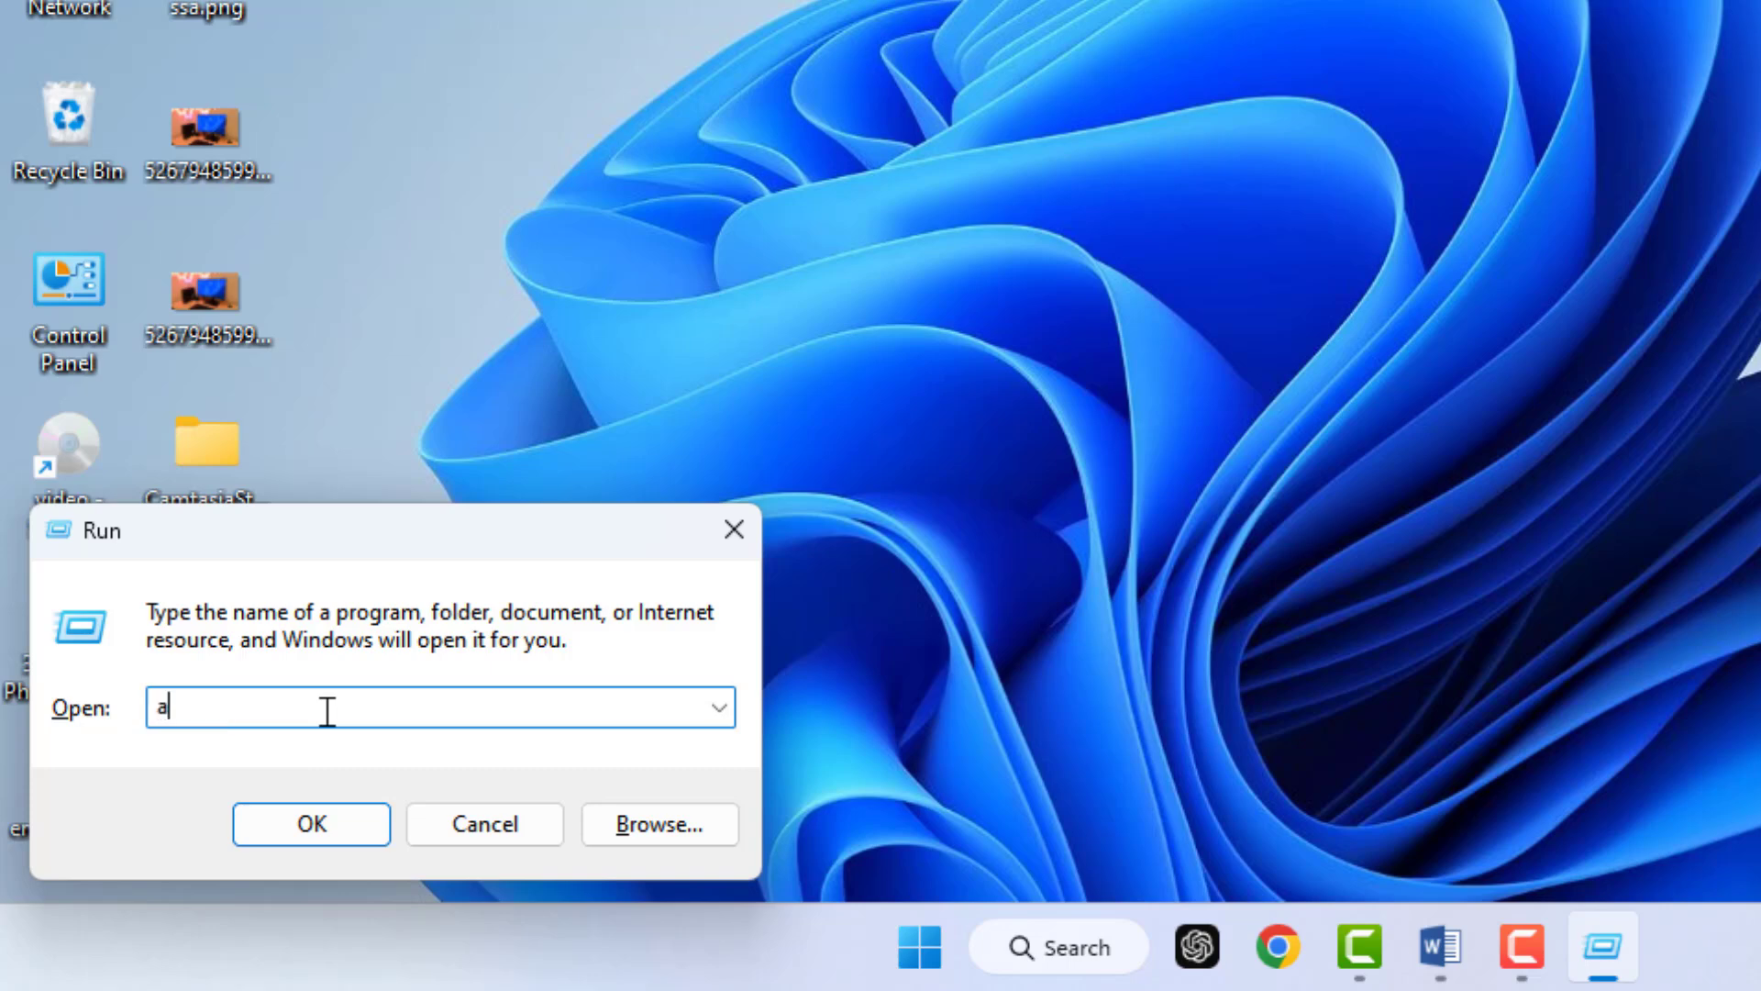
text(ppdata)
key(Return)
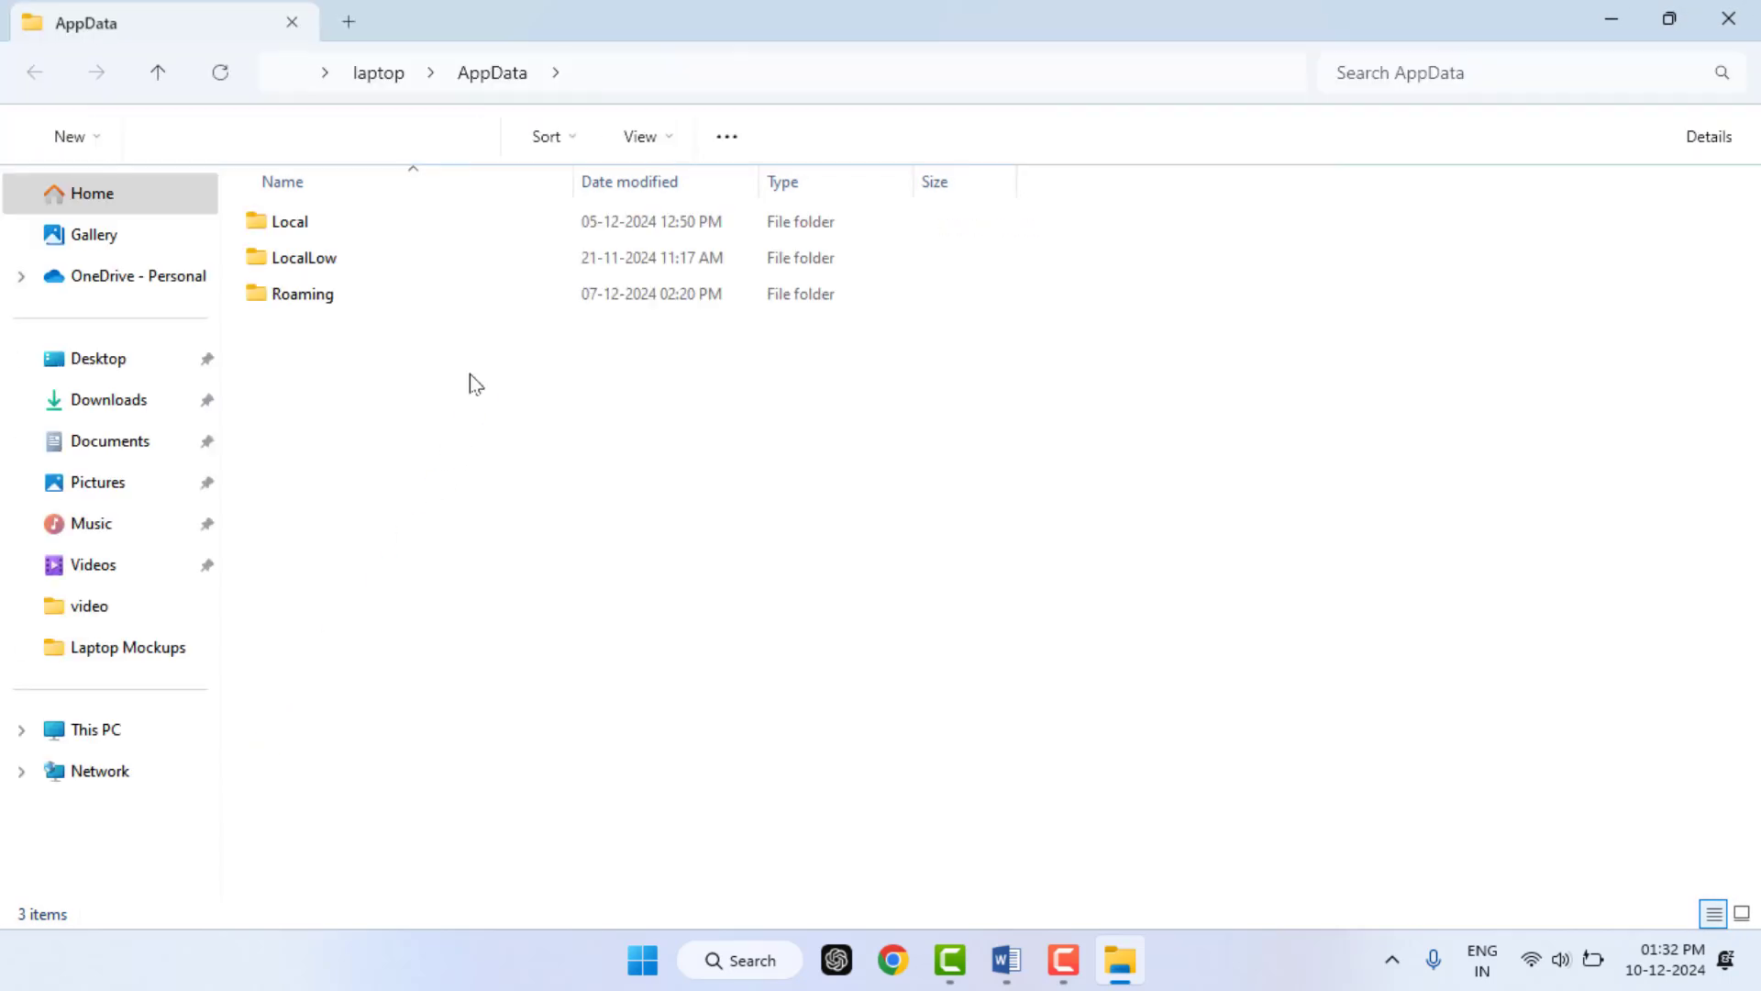
Show hidden items in File Explorer and open the Local folder.
click(668, 136)
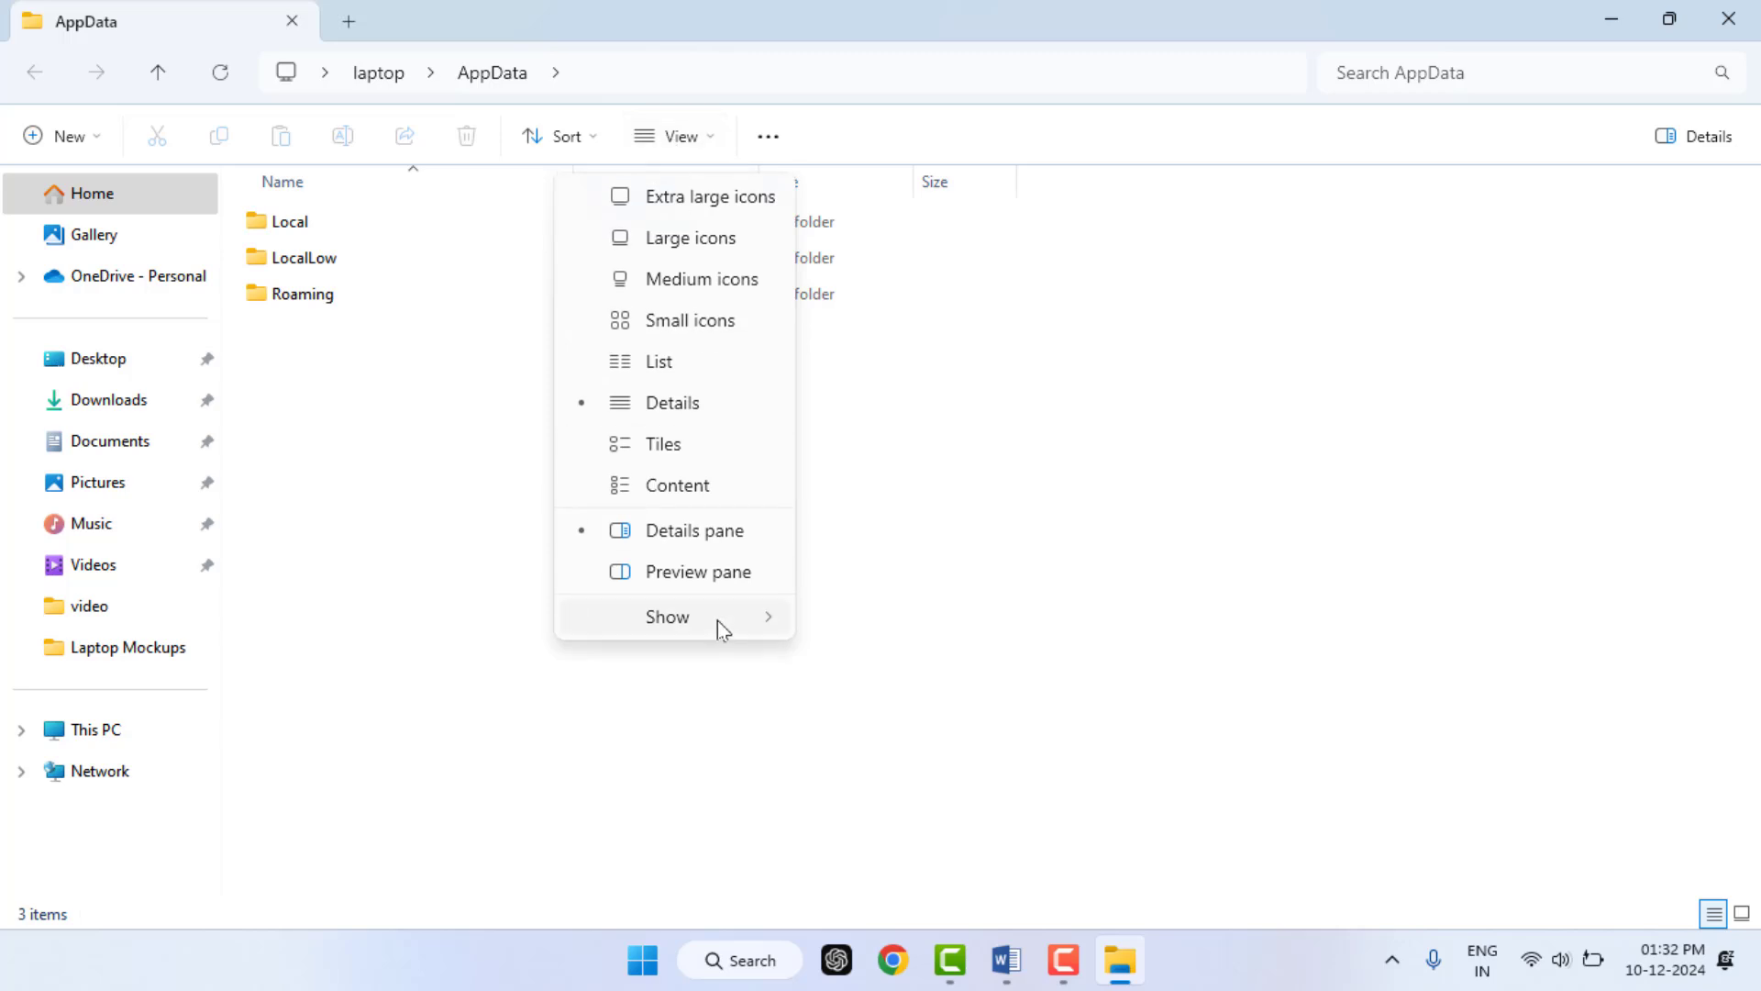
mouse_move(671, 616)
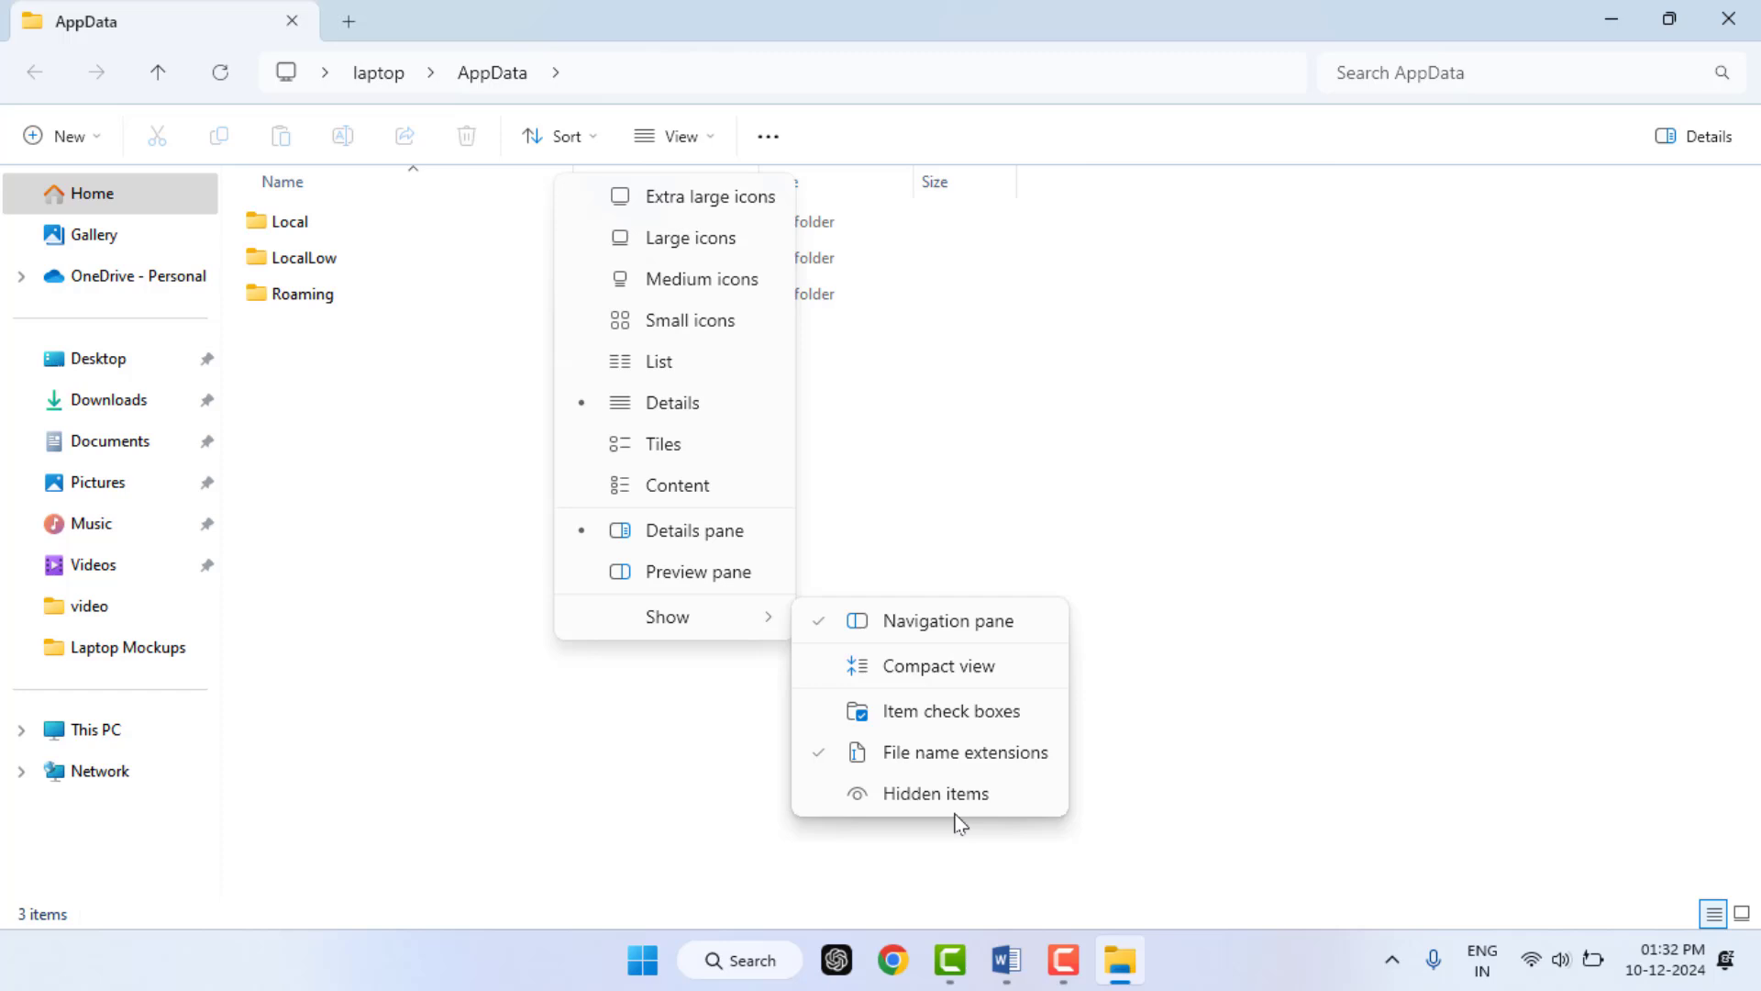
click(943, 798)
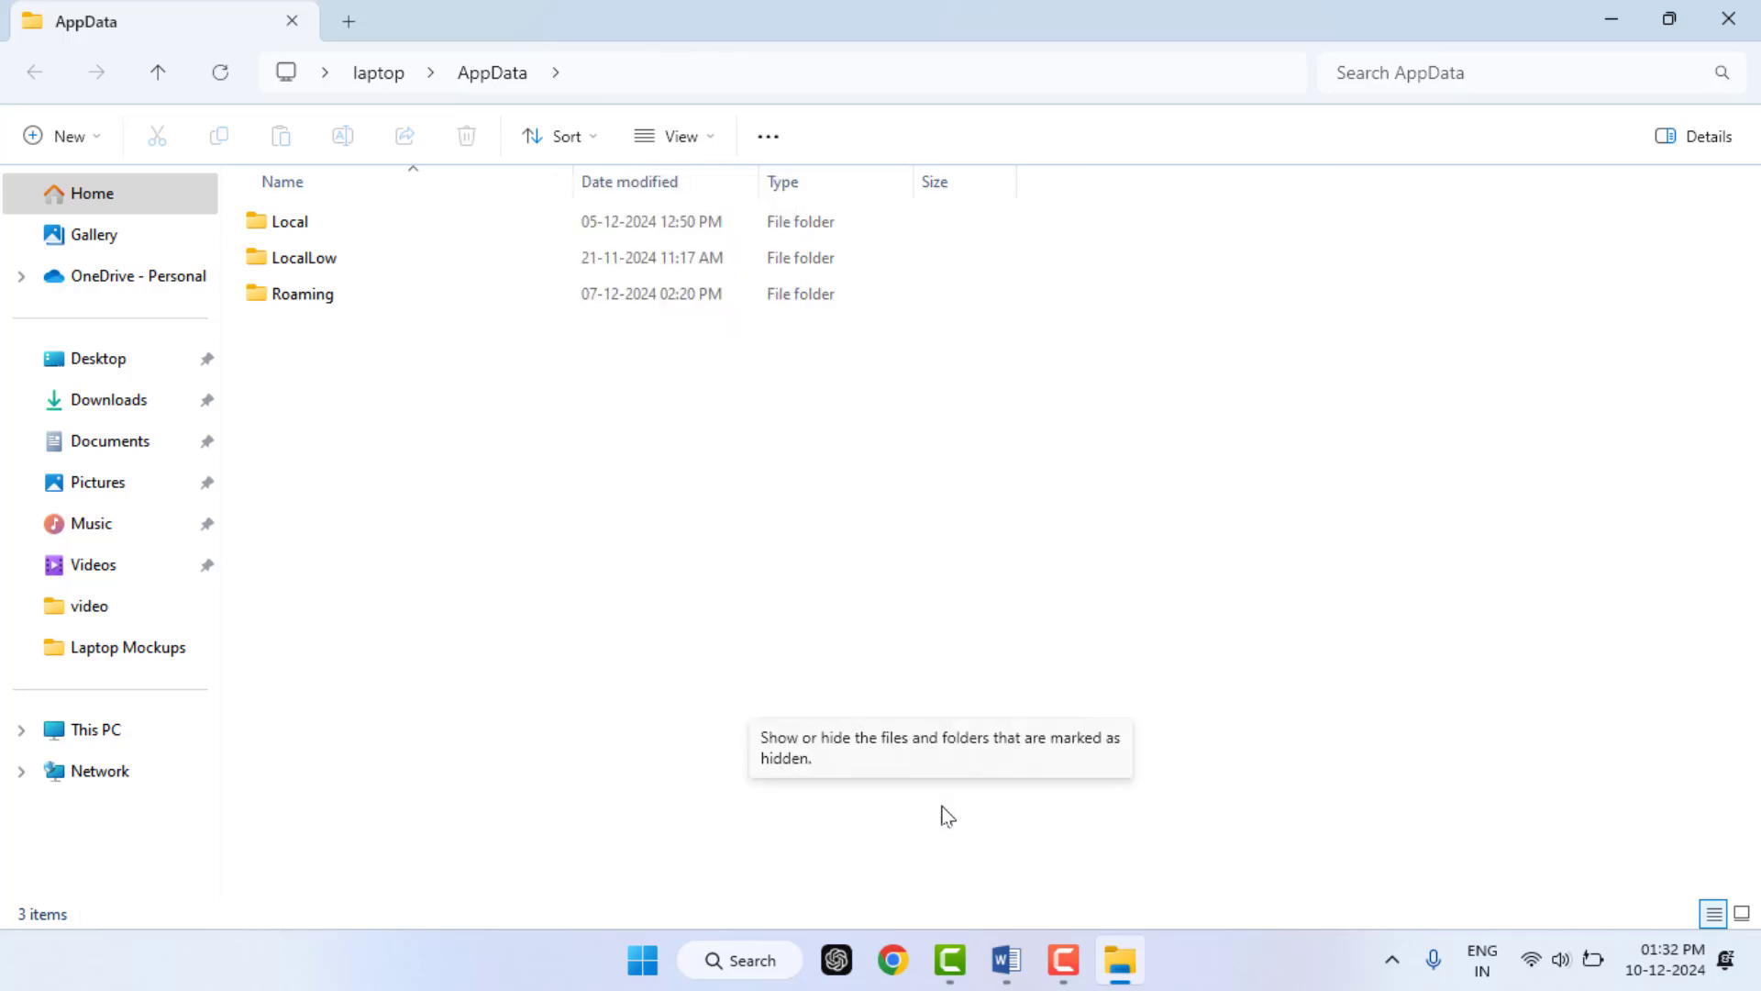
double_click(341, 228)
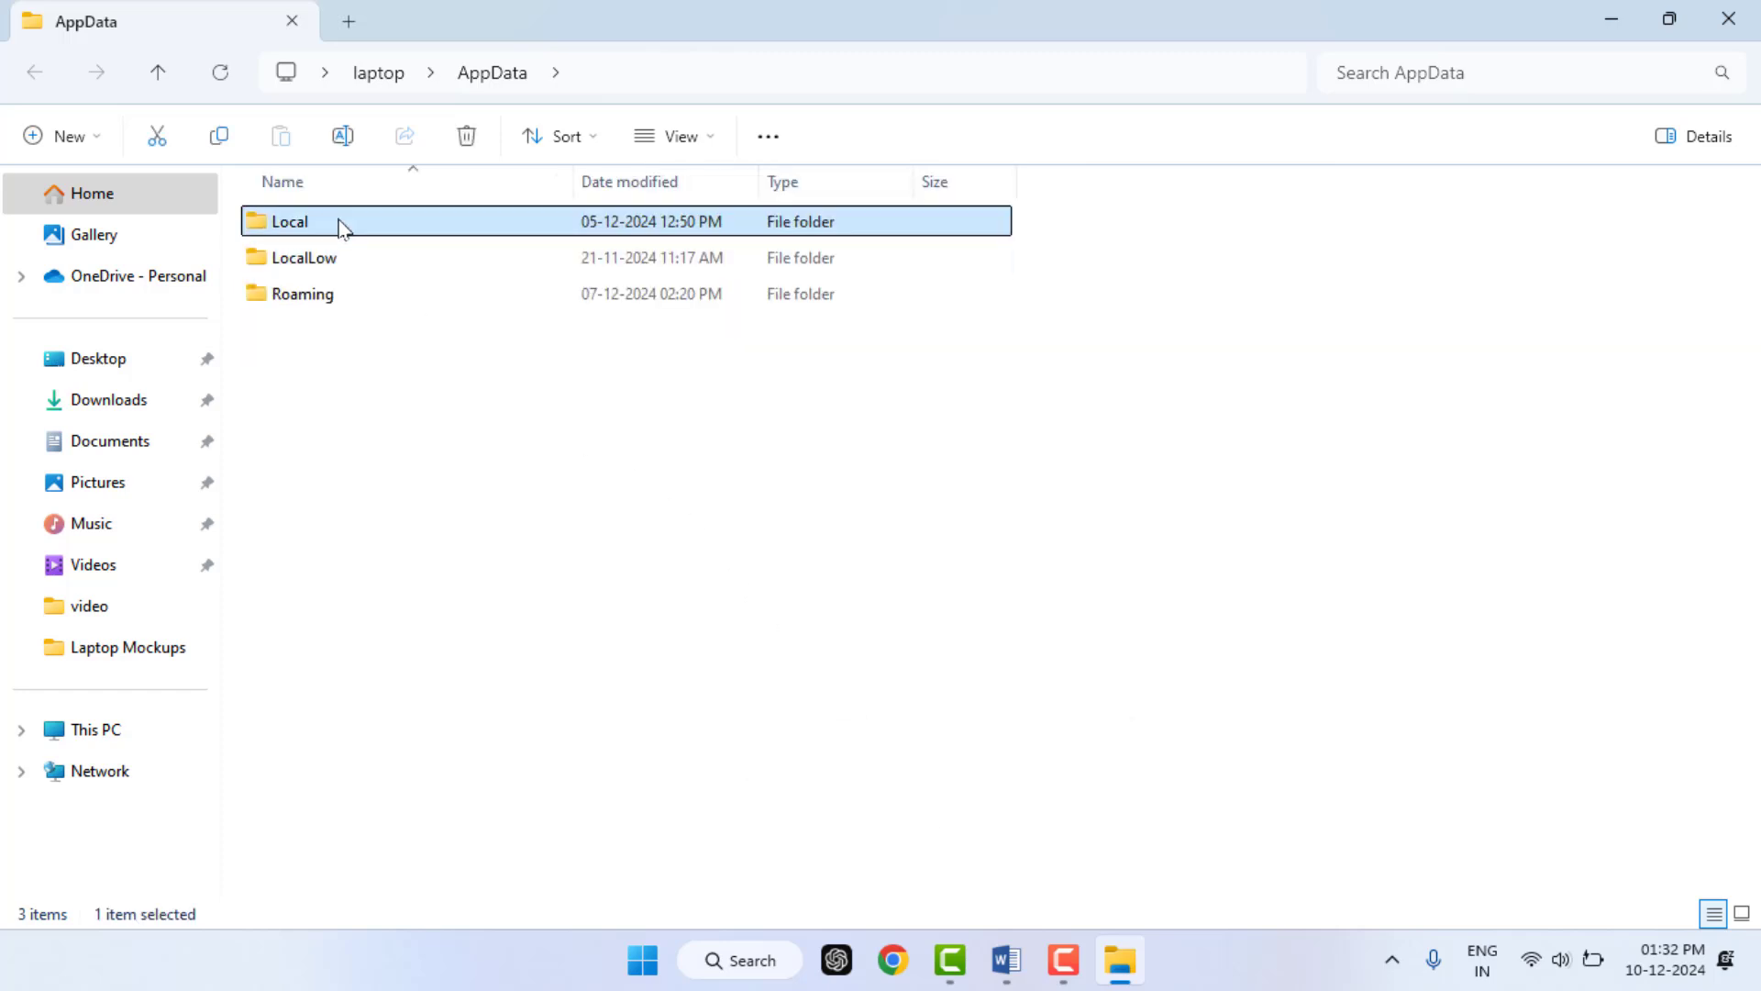
scroll(462, 526, down, 1)
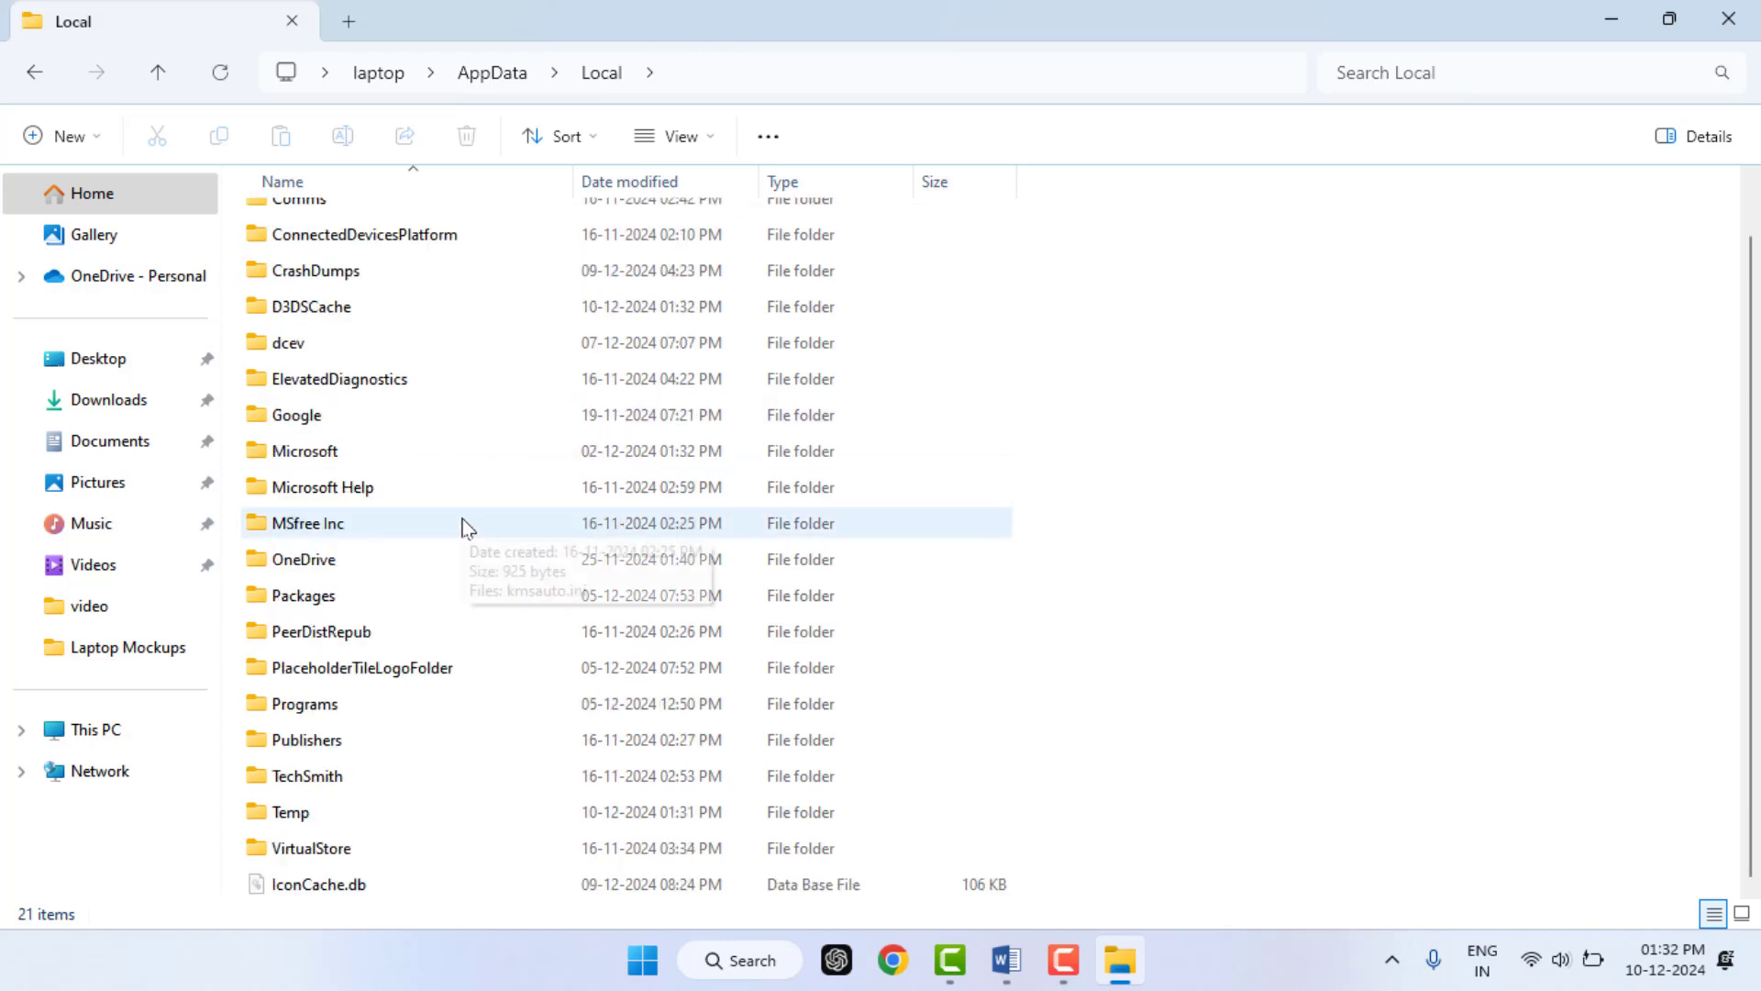
Select IconCache.db in the Local folder and delete it.
right_click(431, 896)
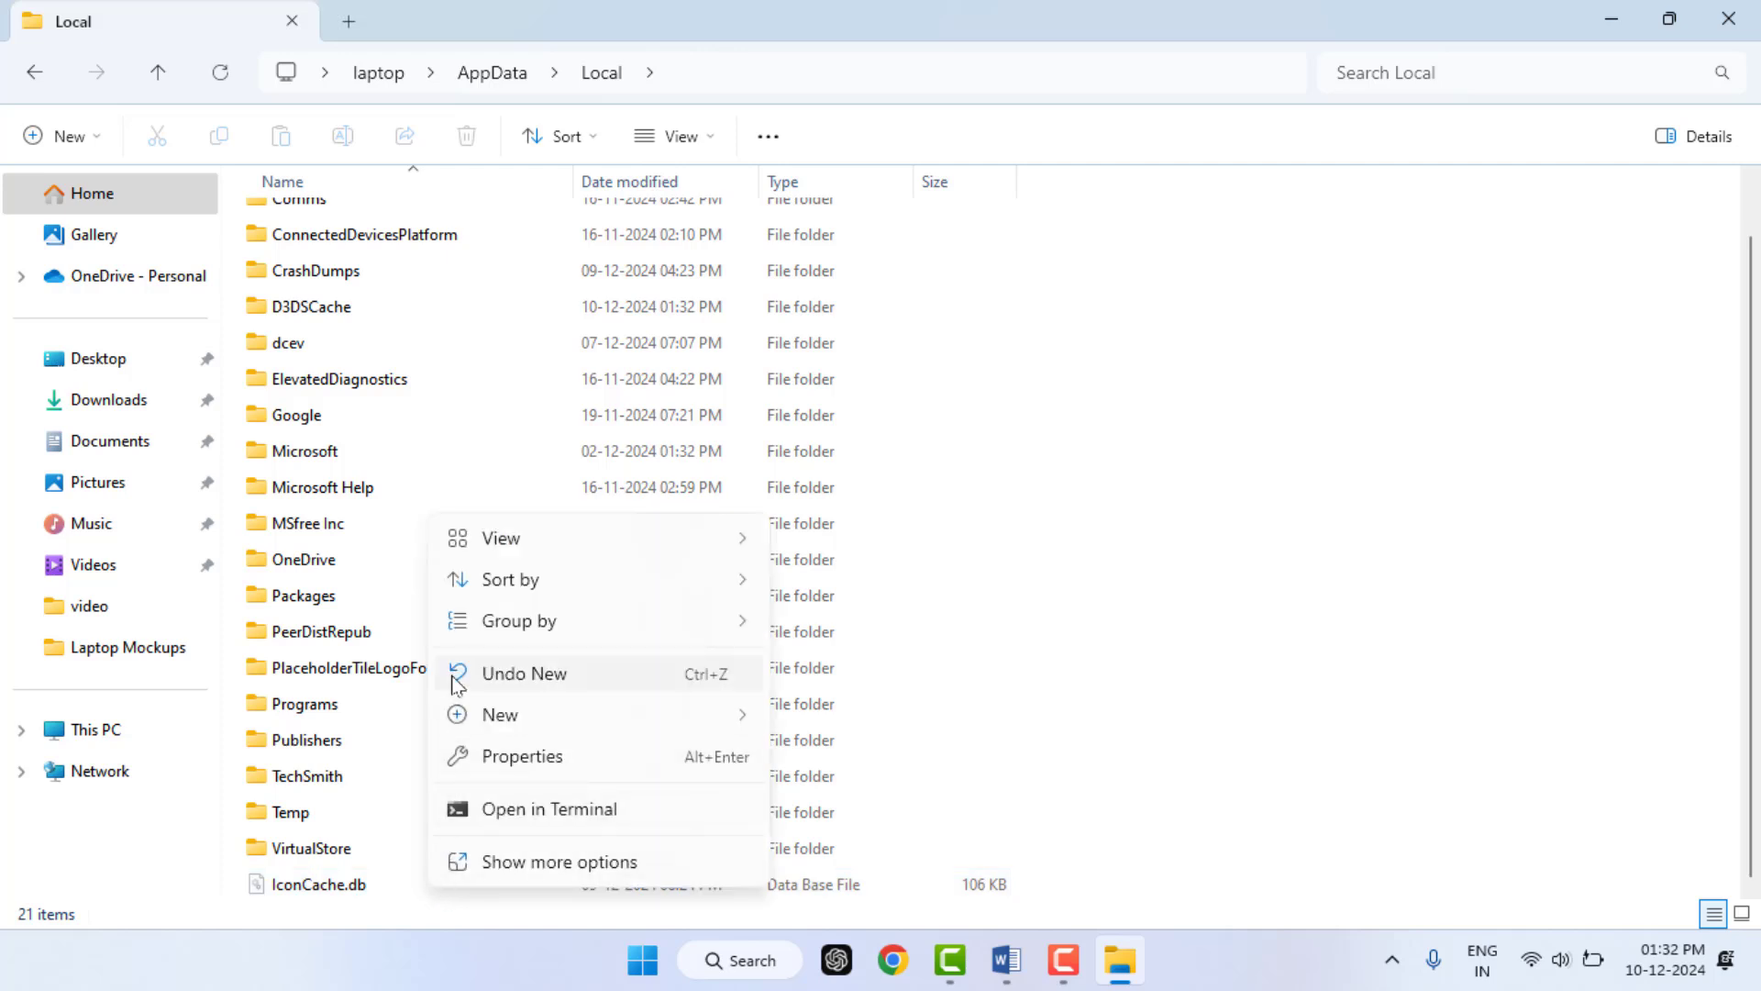
click(366, 897)
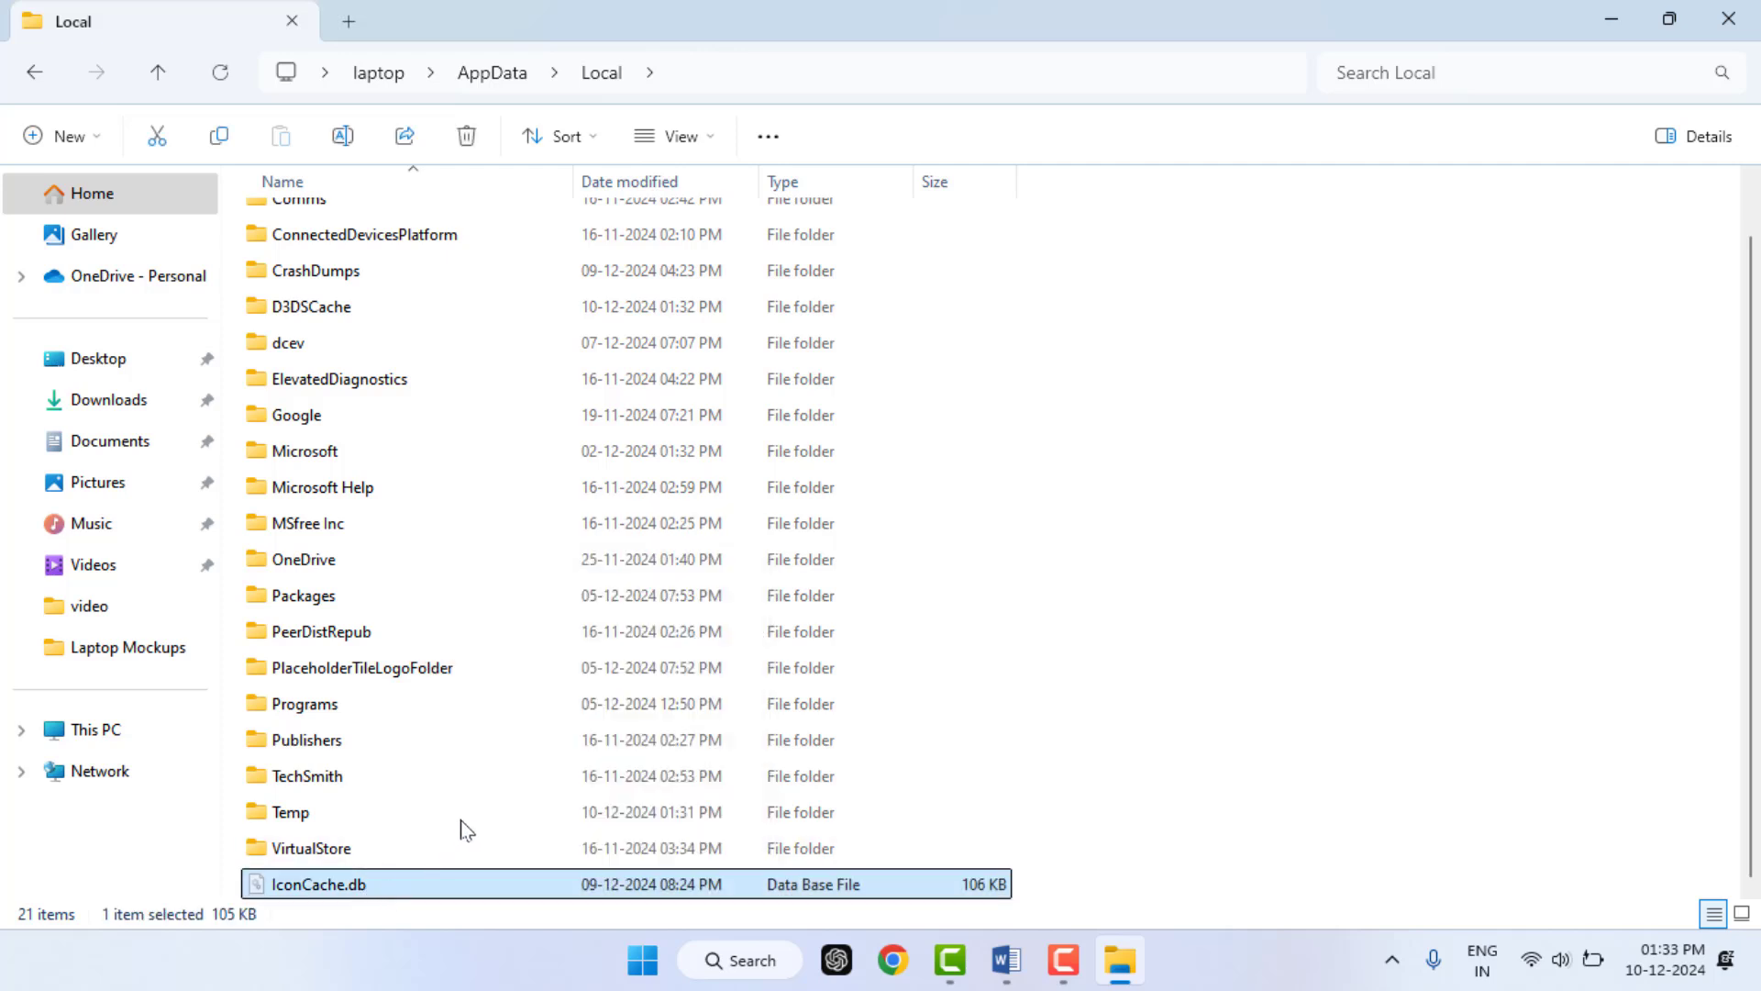
right_click(454, 883)
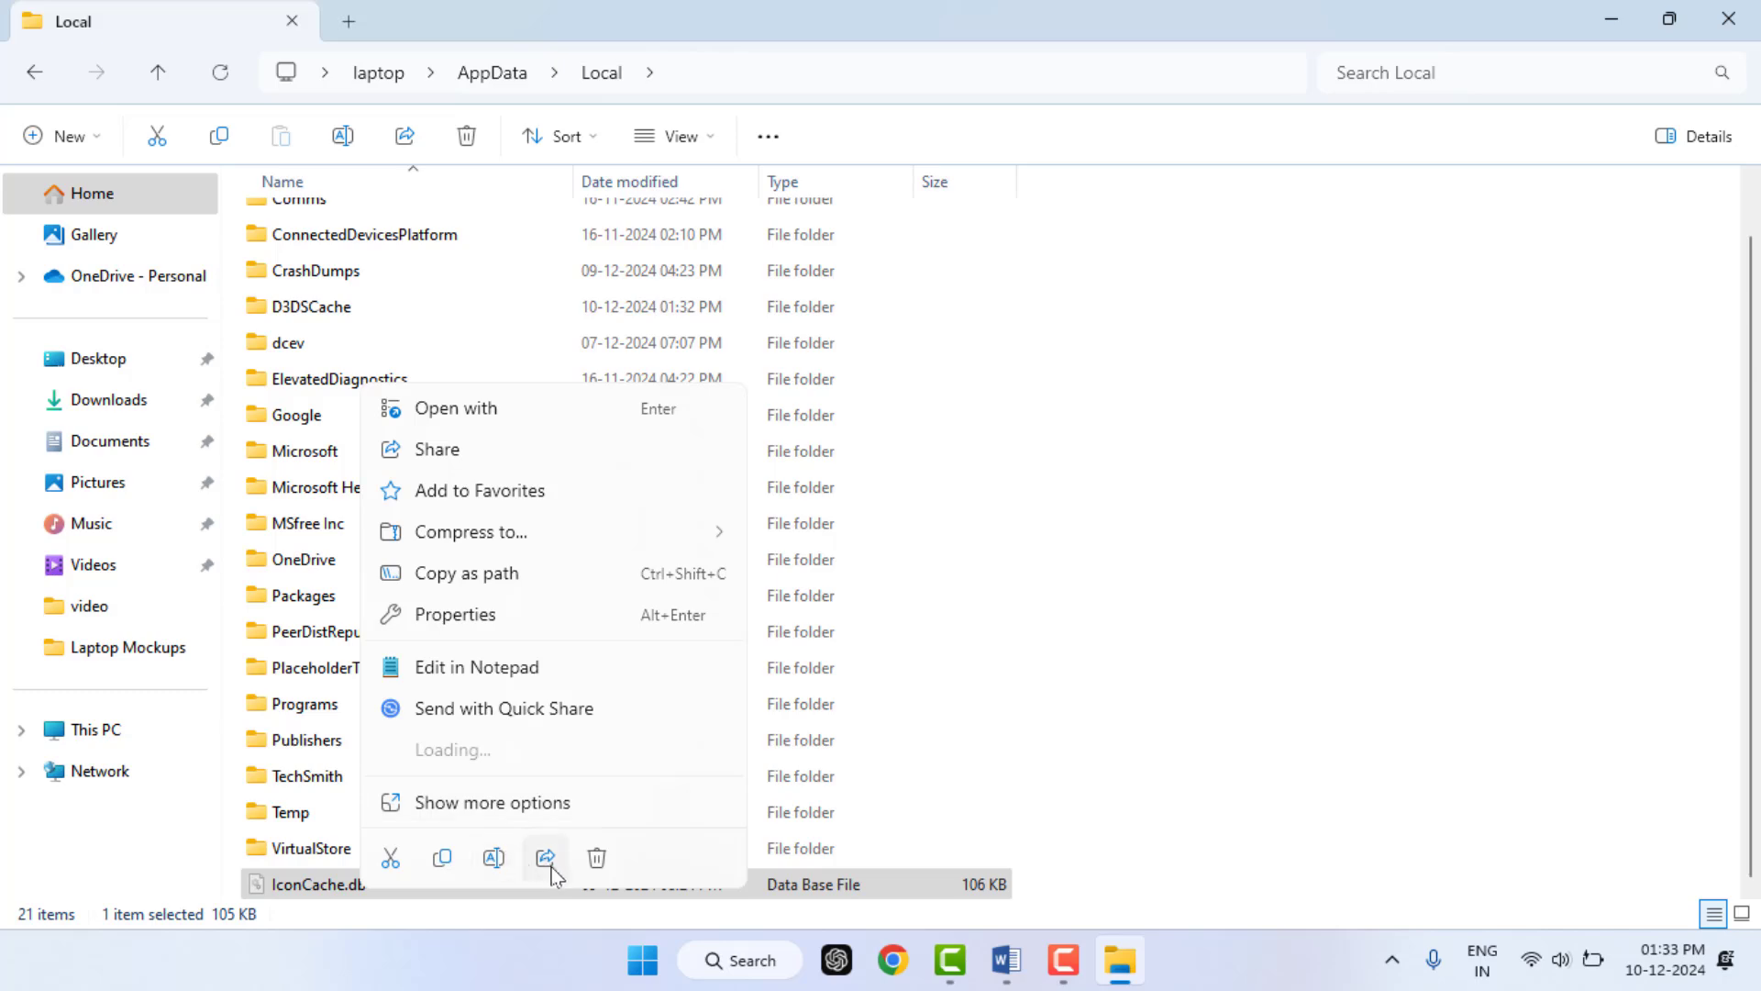
click(1729, 20)
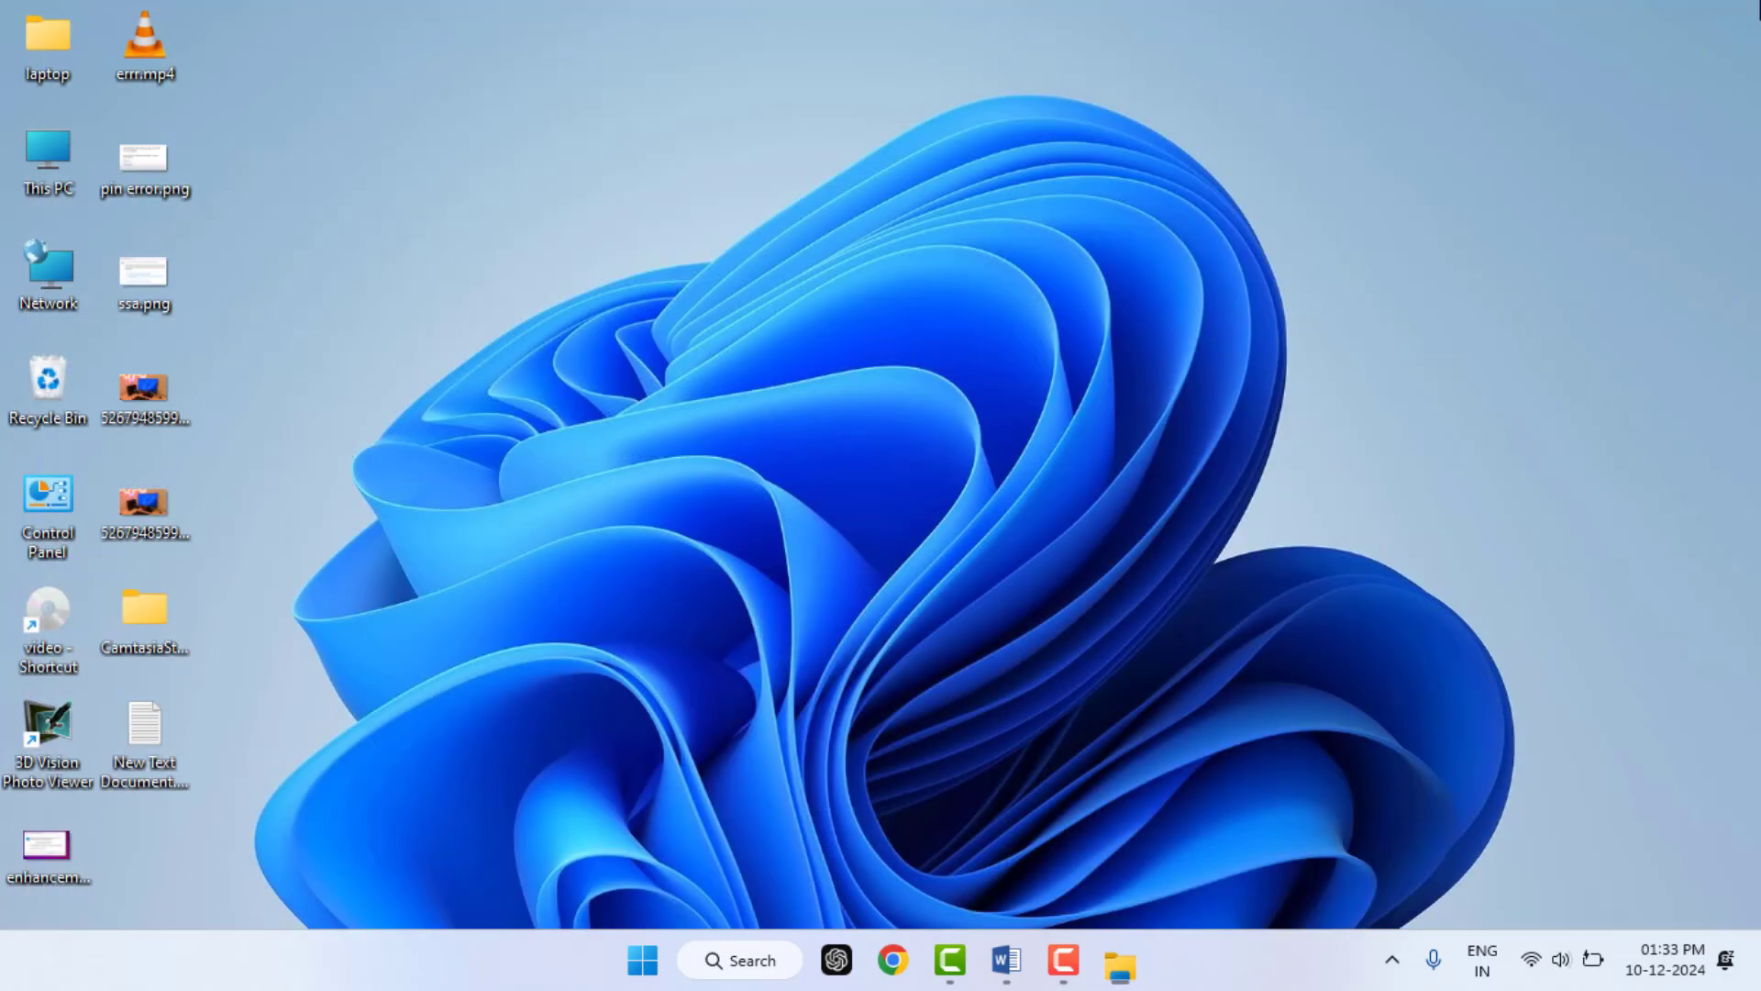
Refresh the desktop twice from its right-click menu.
right_click(899, 298)
click(899, 285)
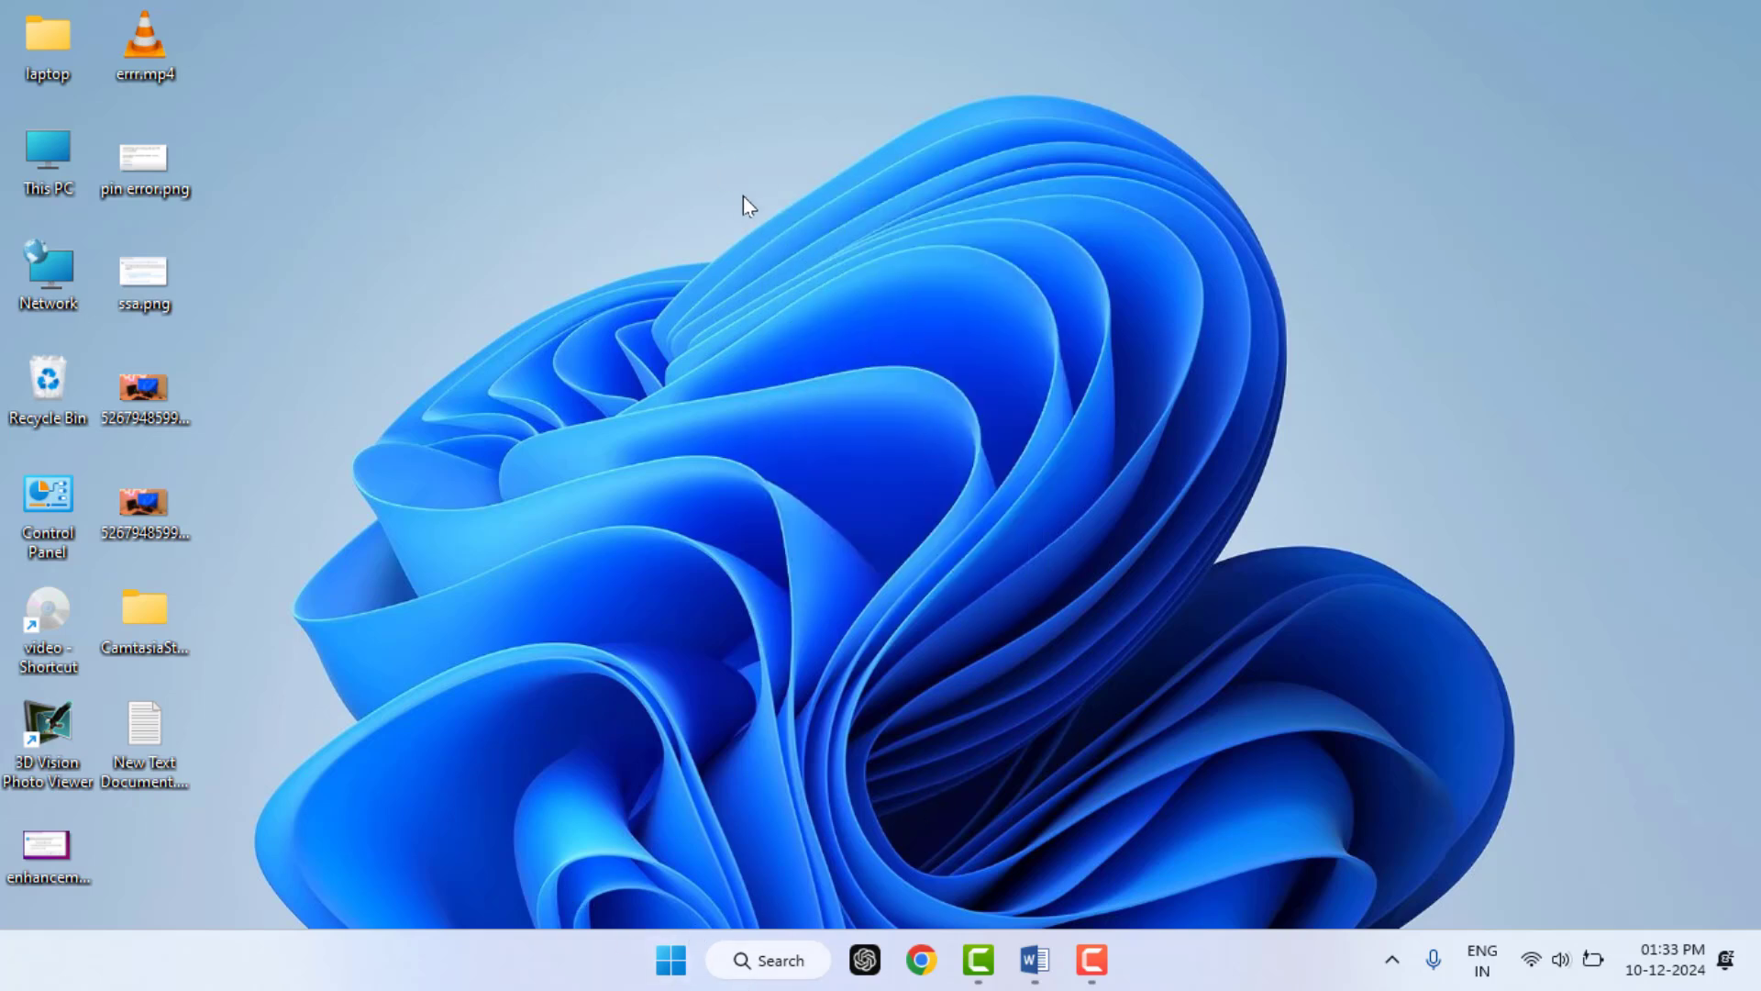
right_click(679, 94)
click(766, 205)
Find Command Prompt in Start search and run it as administrator.
key(super)
text(cm)
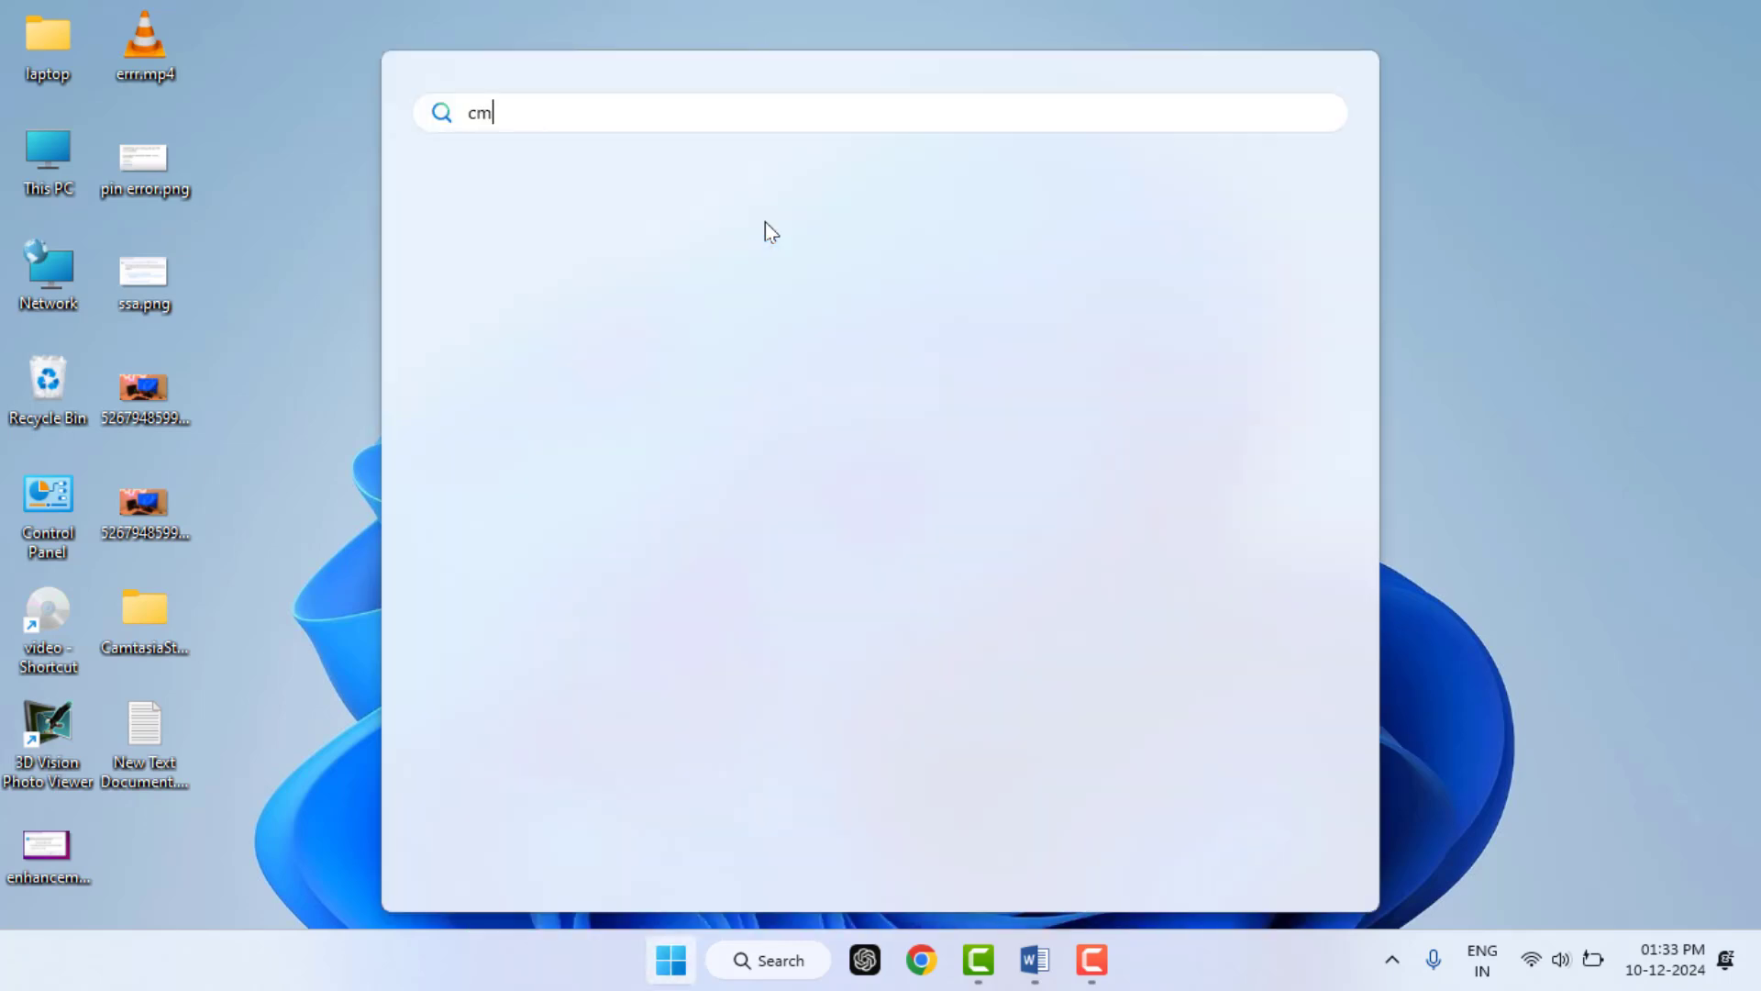
text(d)
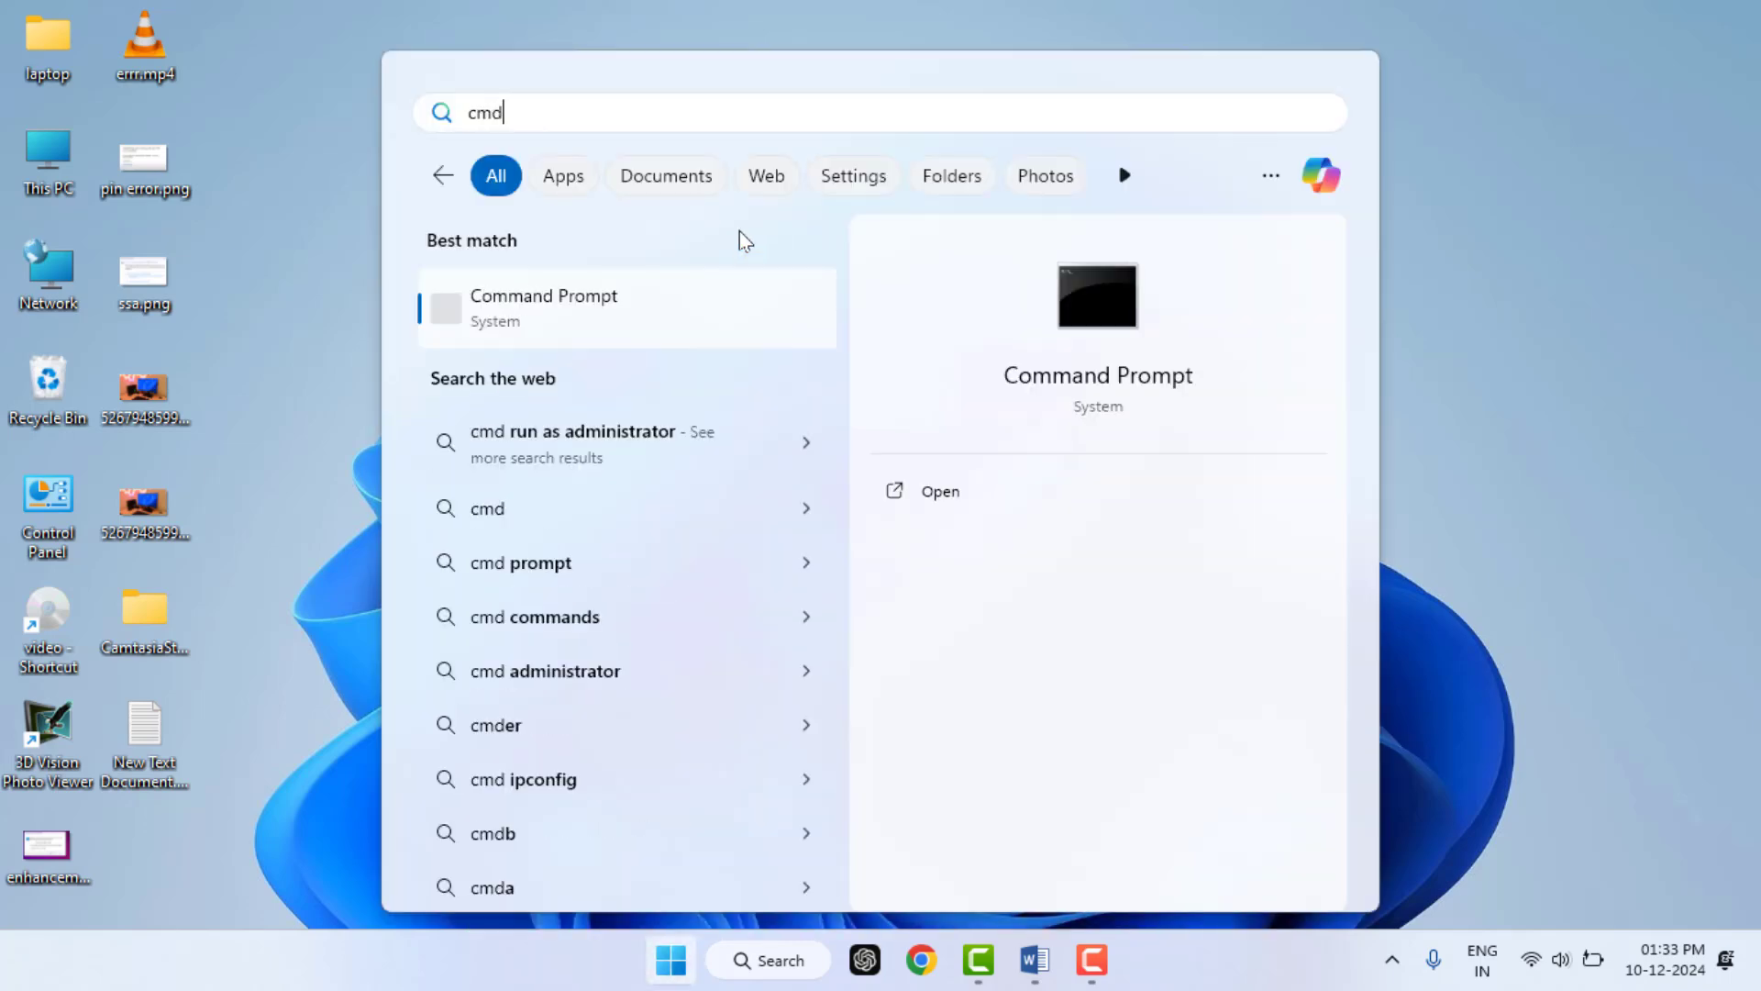
right_click(644, 310)
click(716, 330)
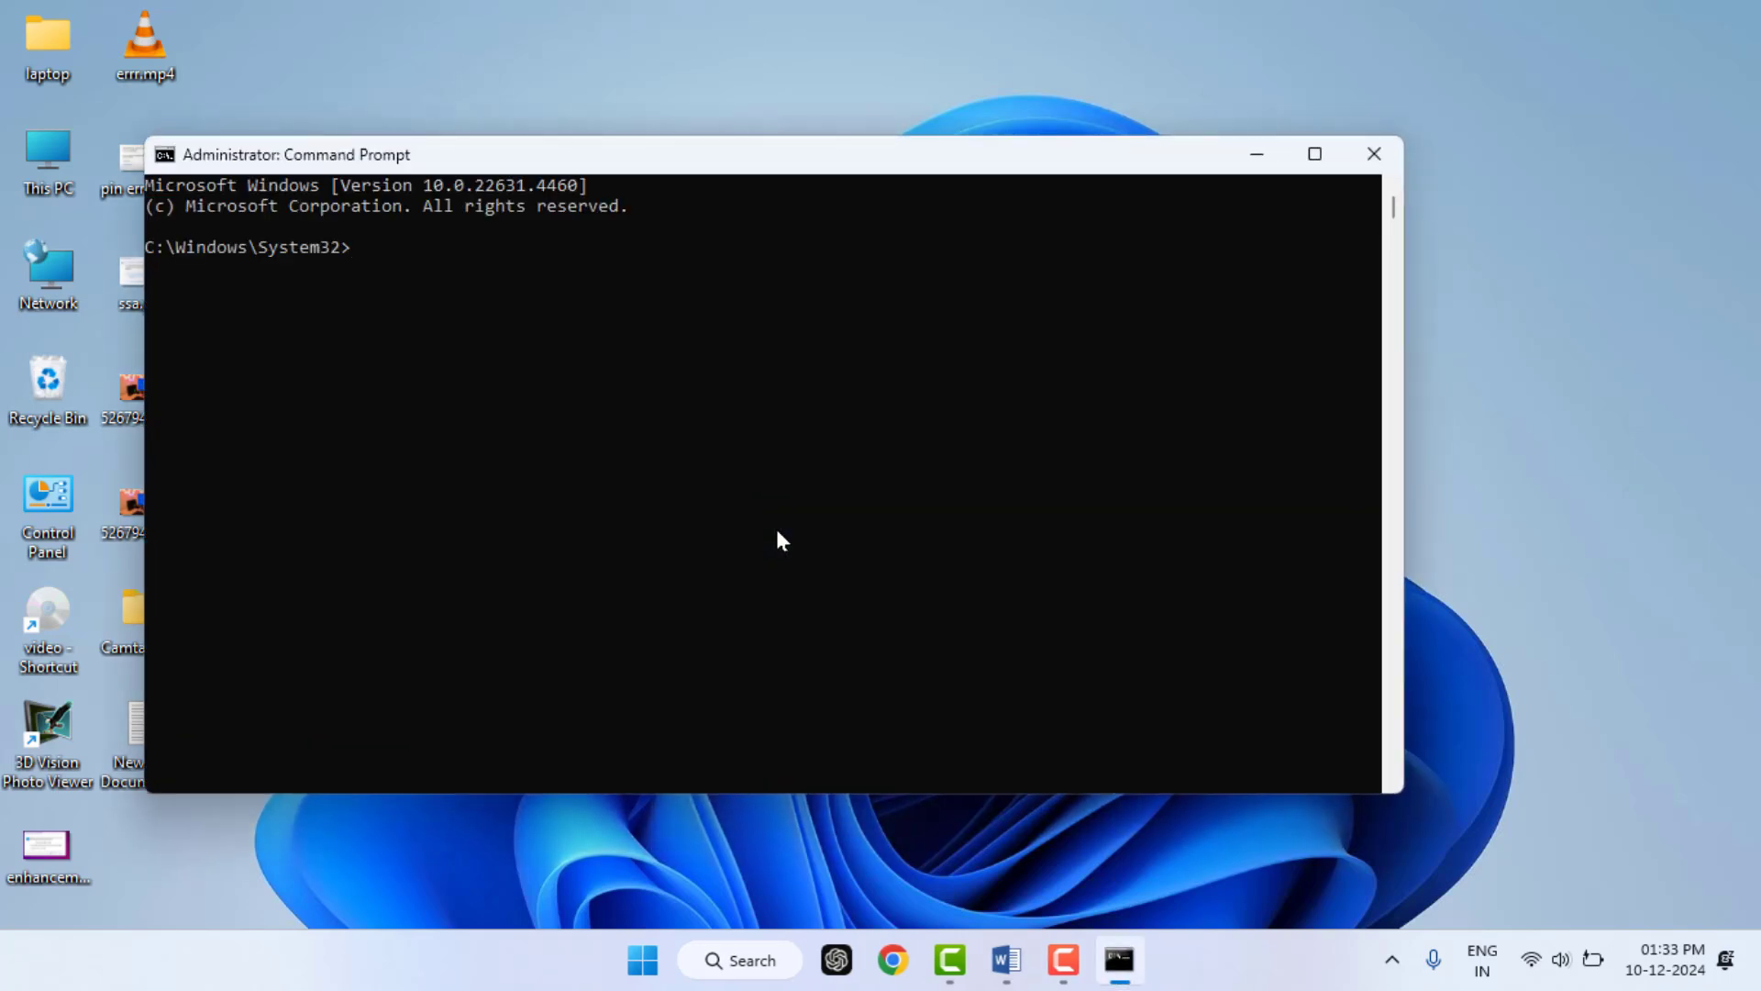
text(s)
text(f)
text(c )
text(/)
Erase a stray character from the partly typed 'sfc /sc' command.
key(BackSpace)
text(/sc)
text(annow)
click(1373, 156)
right_click(893, 170)
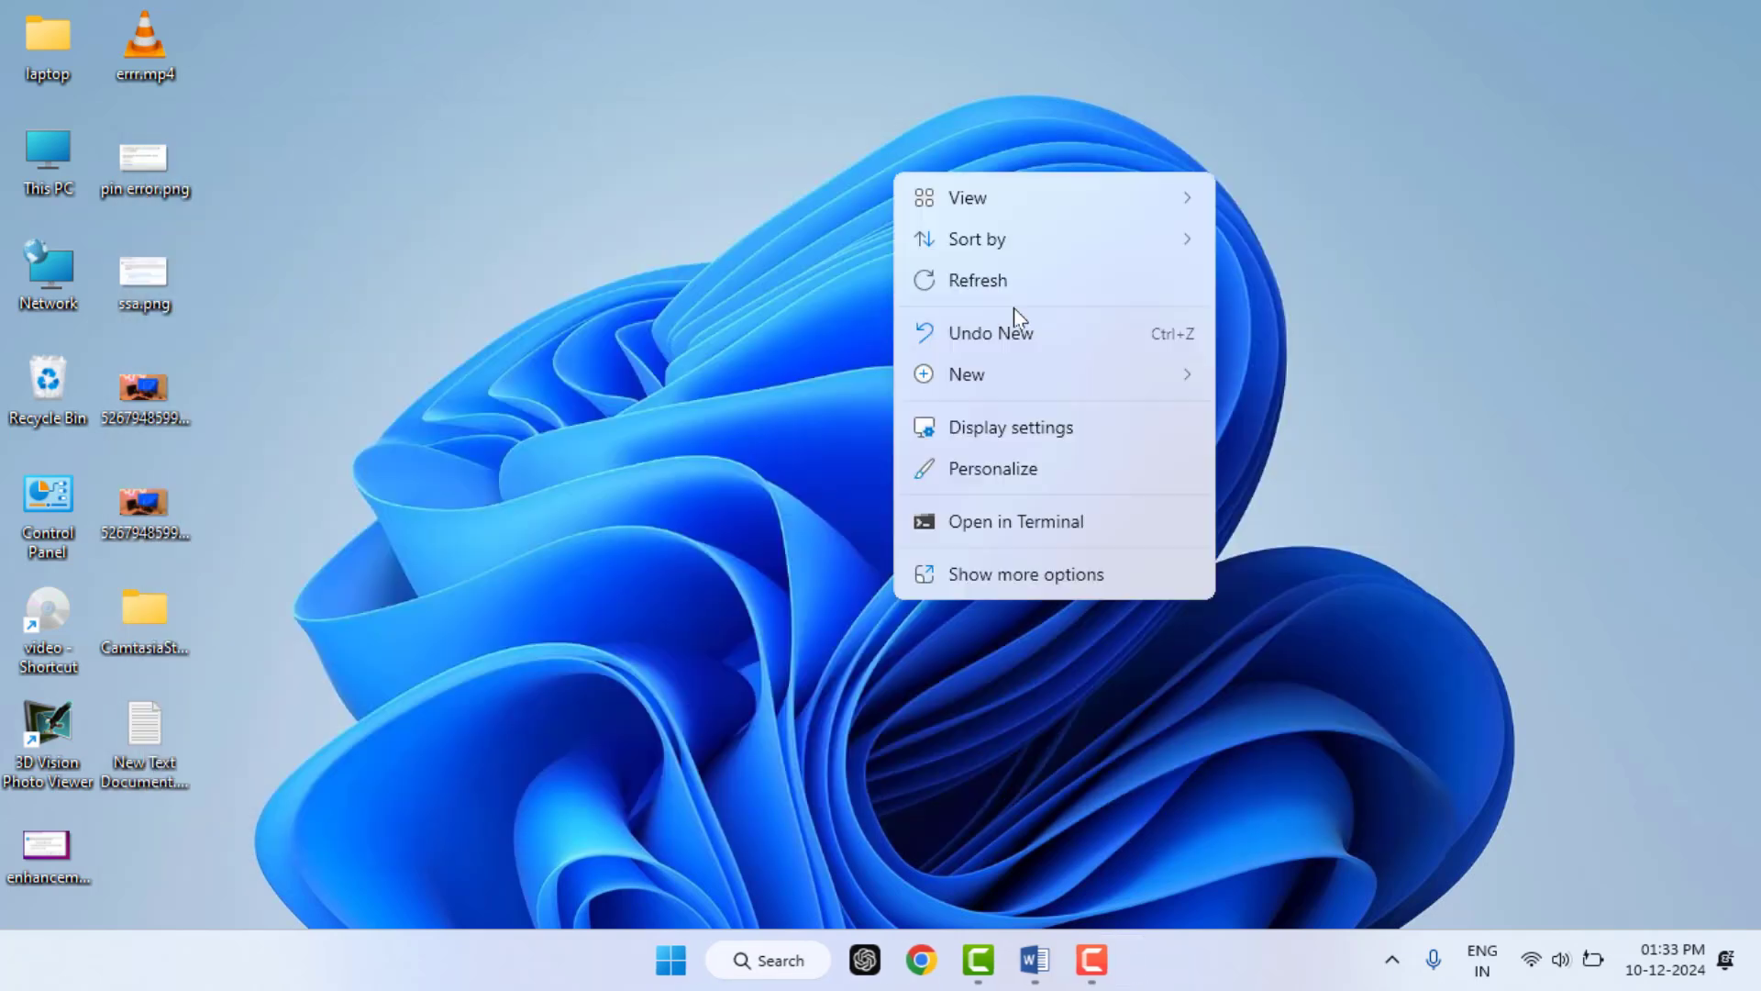
click(997, 280)
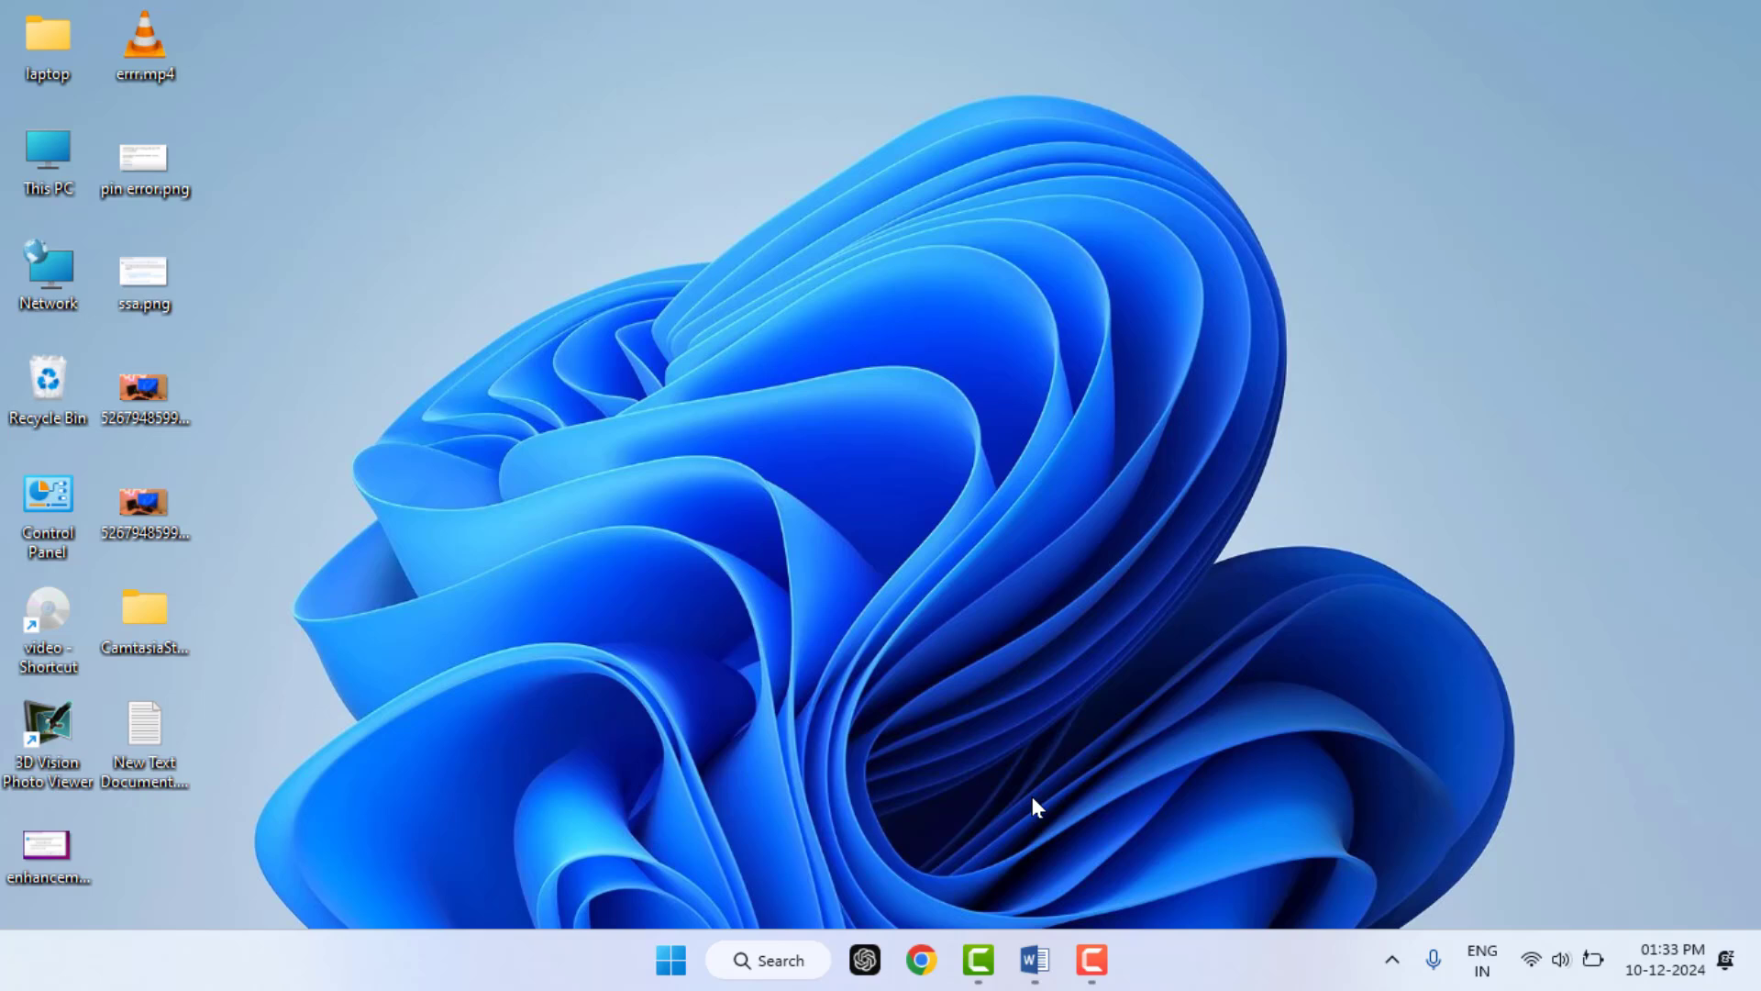
right_click(865, 958)
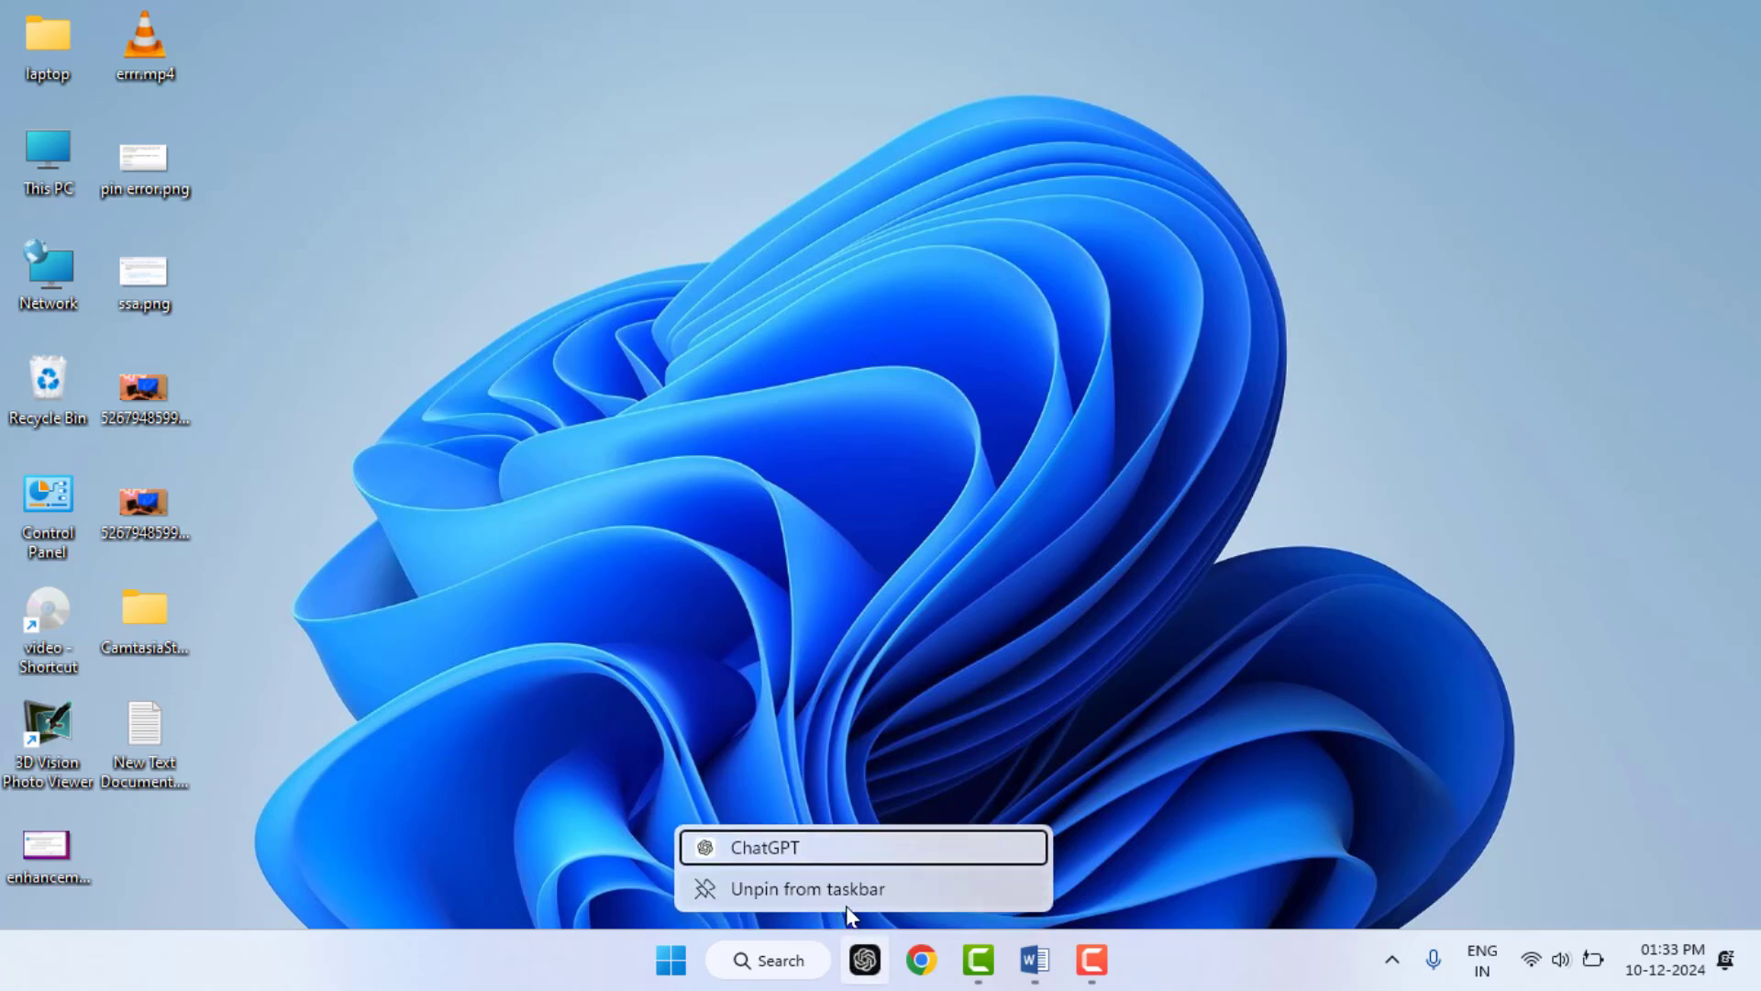
click(776, 306)
right_click(776, 306)
click(861, 413)
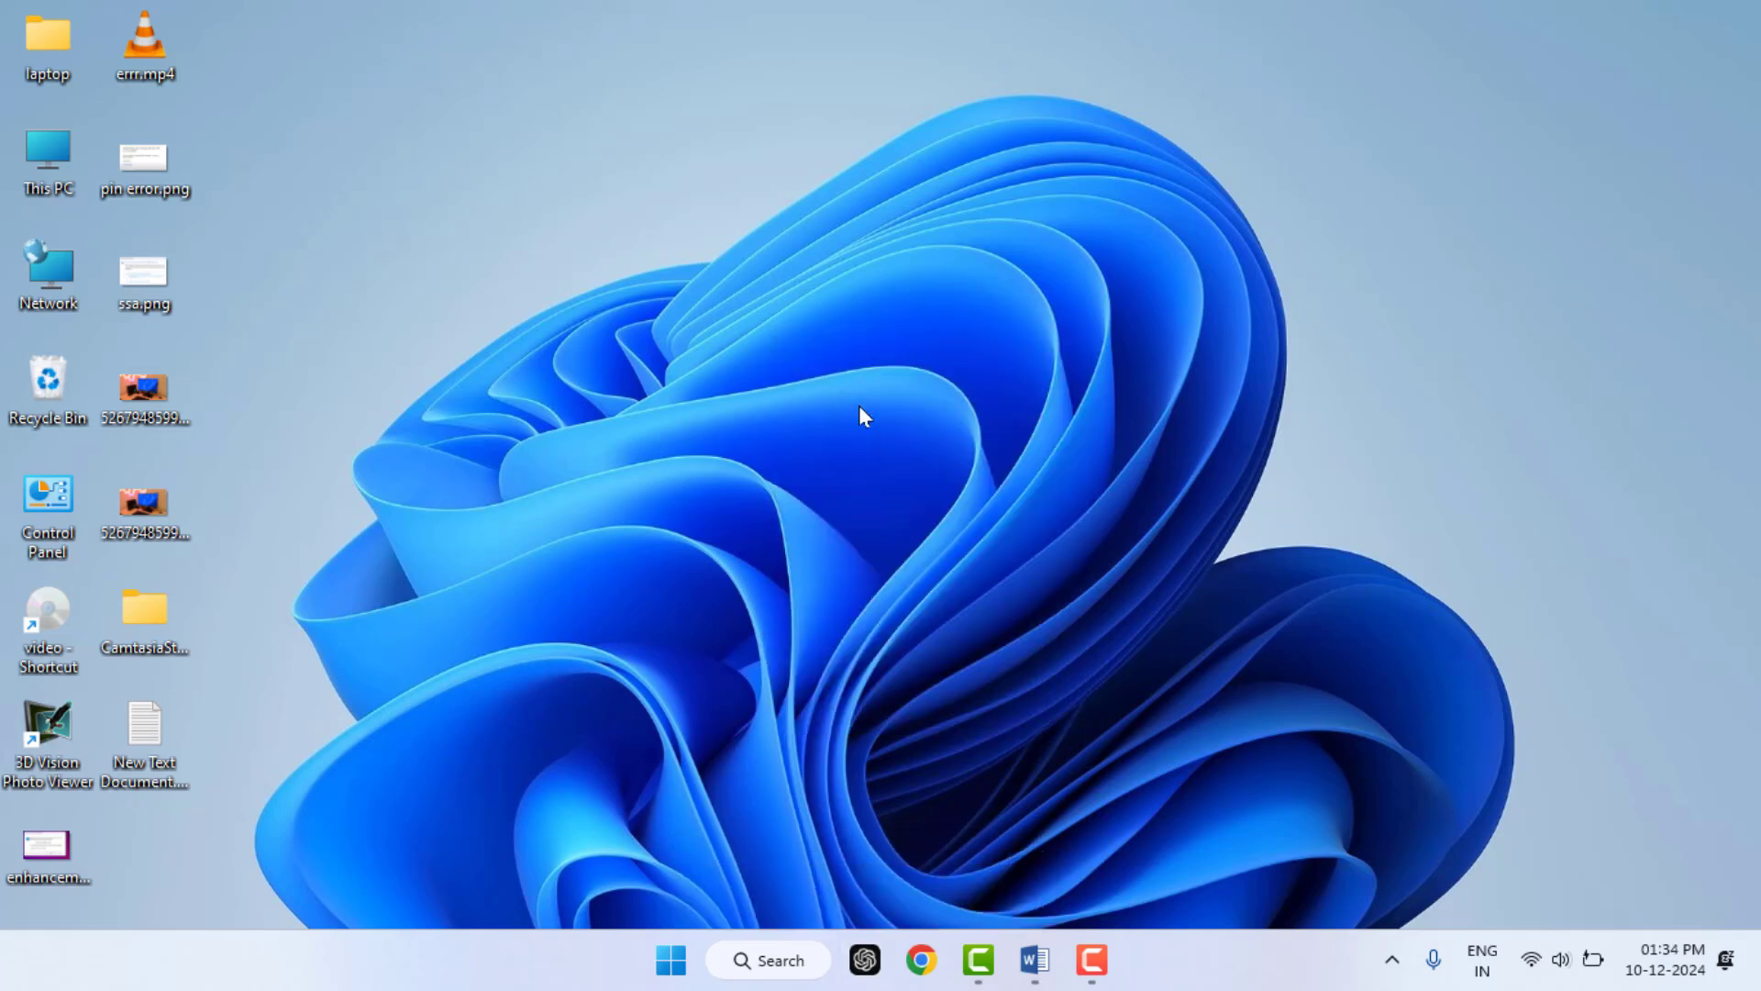